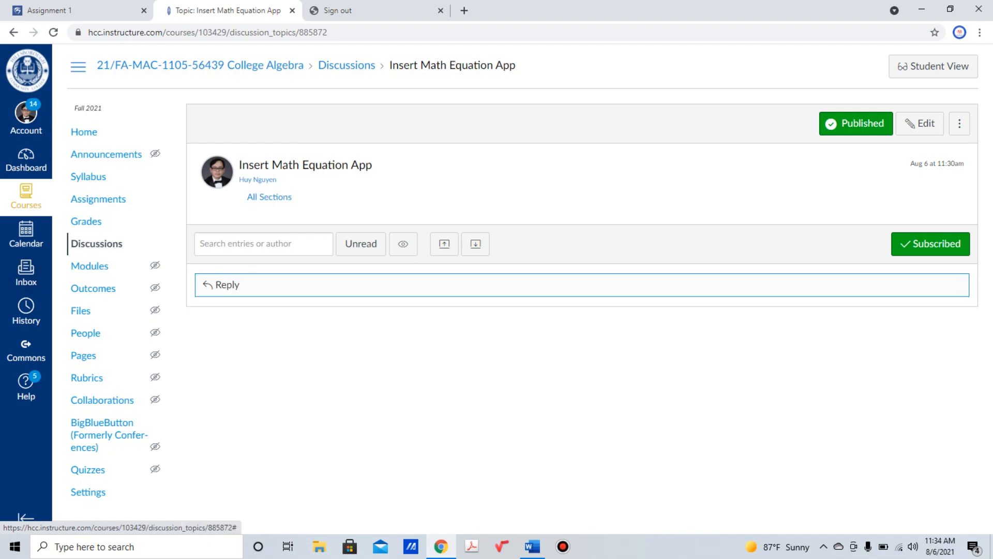
Start a reply to the Insert Math Equation App discussion and open the math equation editor in its body
click(228, 285)
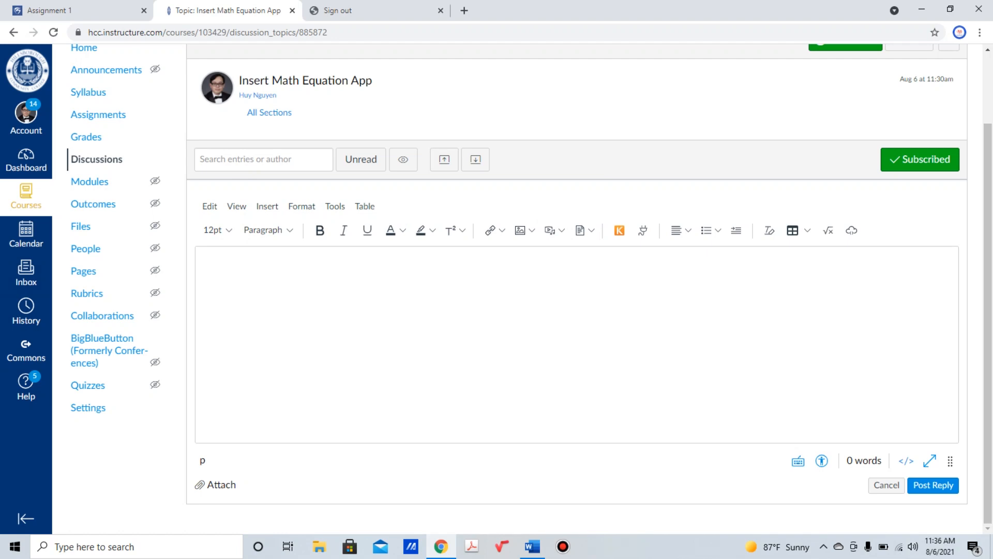
click(203, 270)
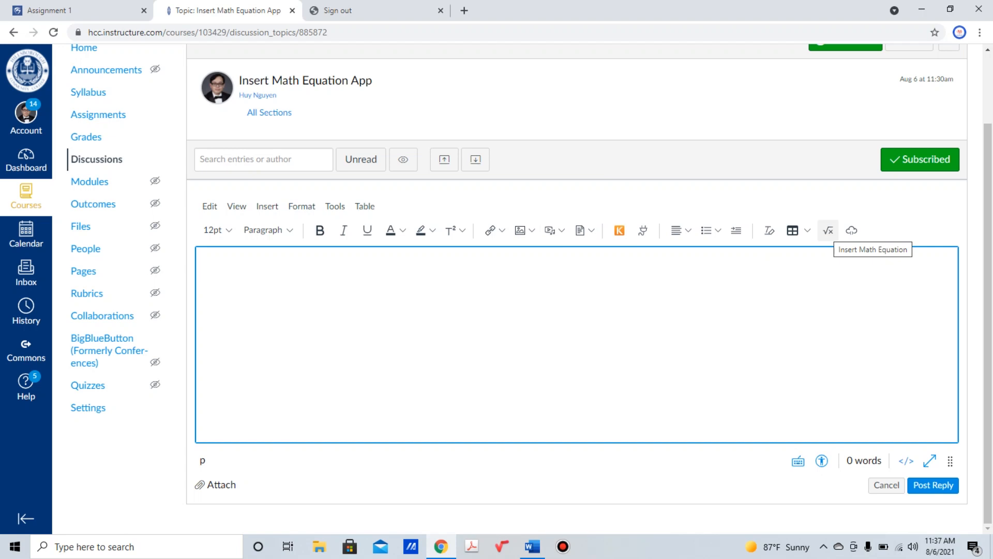
click(828, 230)
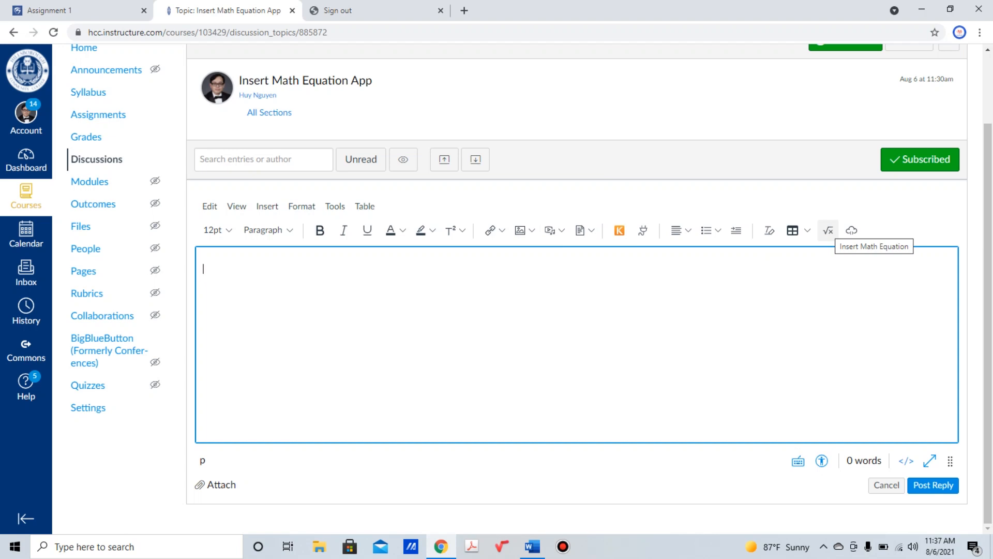
click(829, 230)
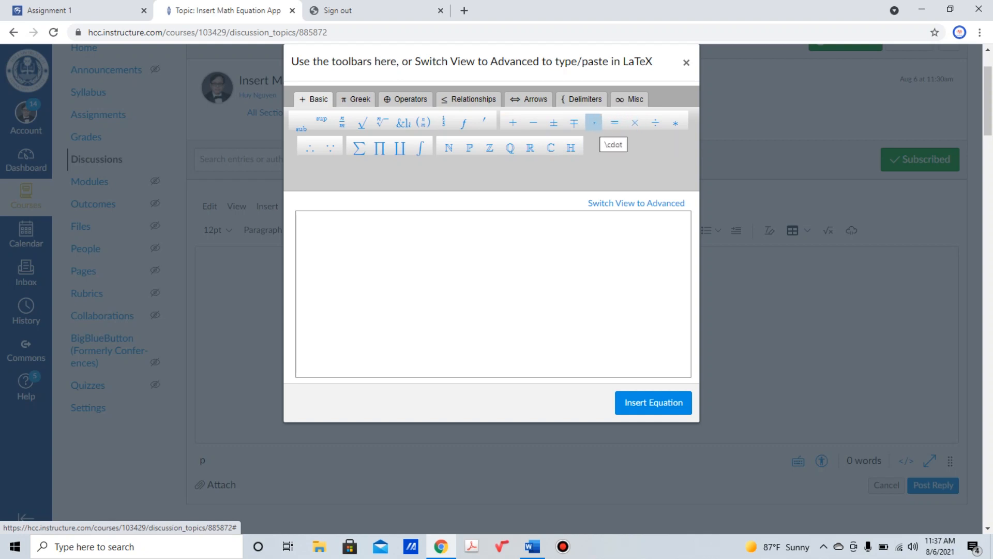
Look through the Greek, Operators, Relationships, Arrows, Delimiters and Misc symbol sets, then return to the Basic set
click(356, 99)
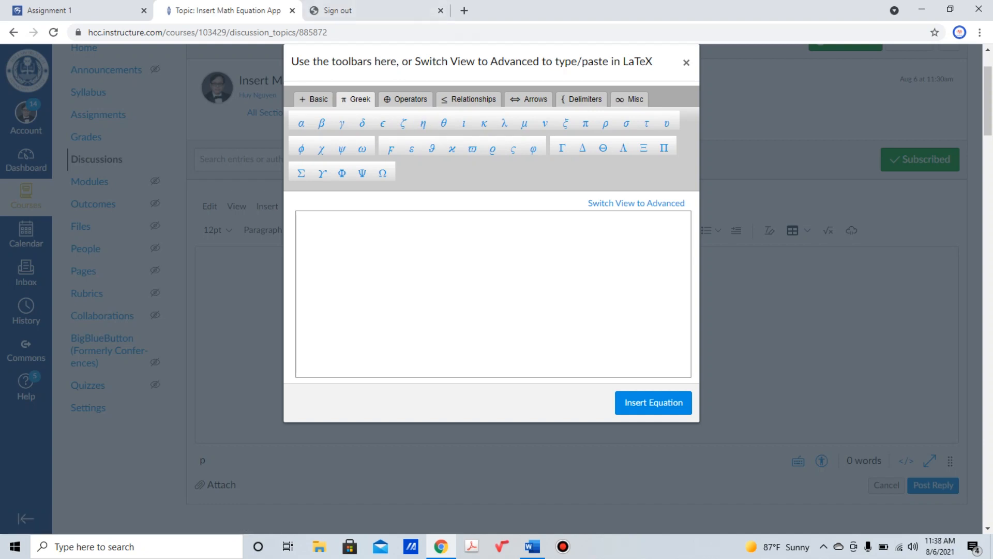
click(406, 99)
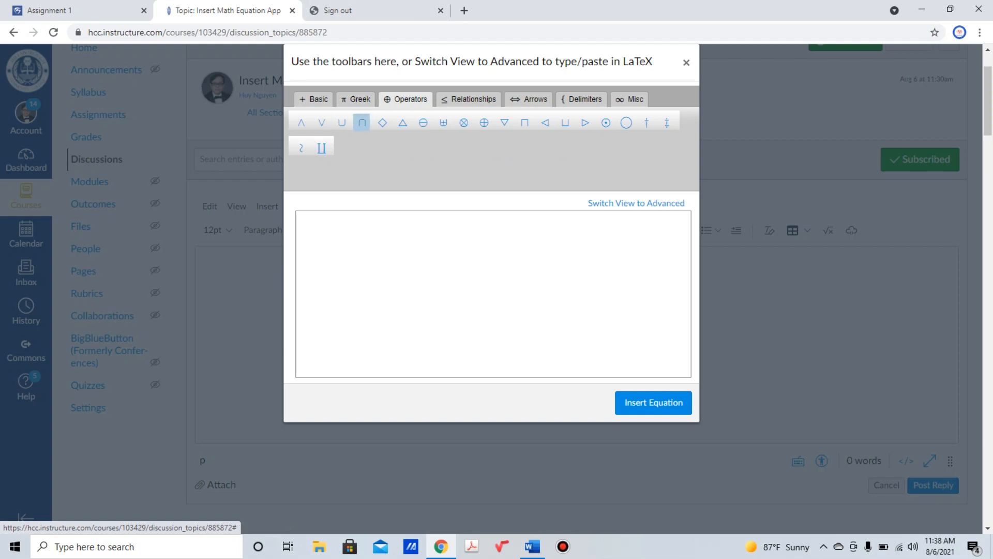
click(469, 98)
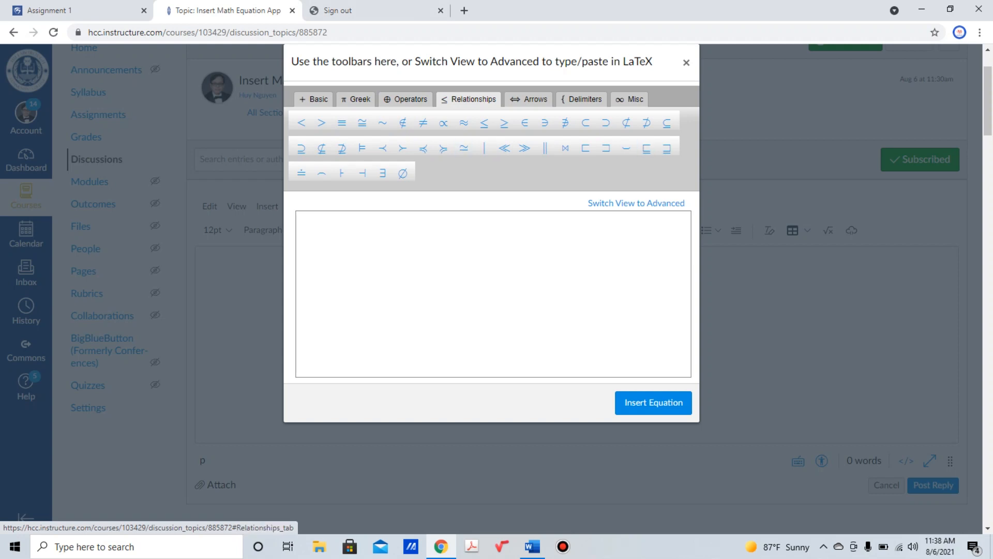
click(529, 99)
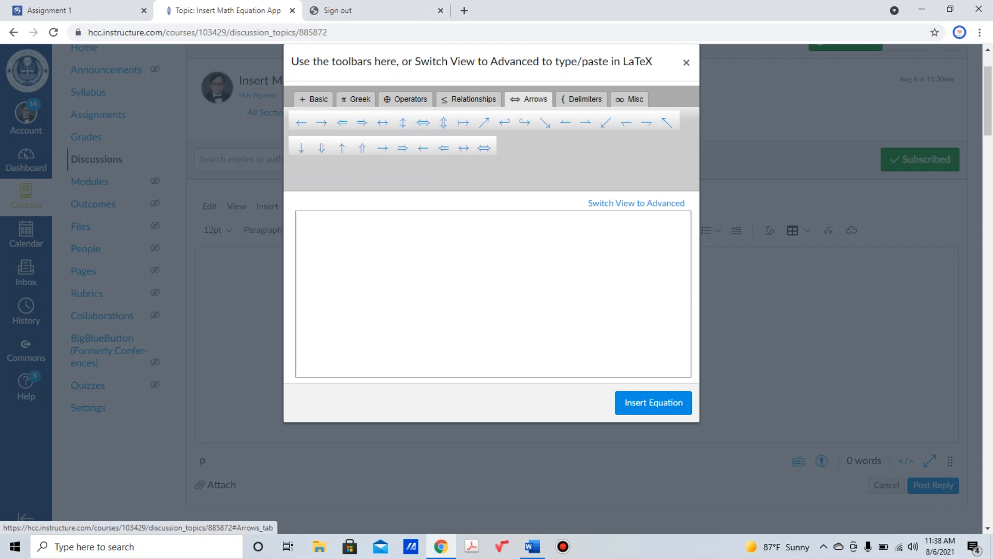
click(582, 99)
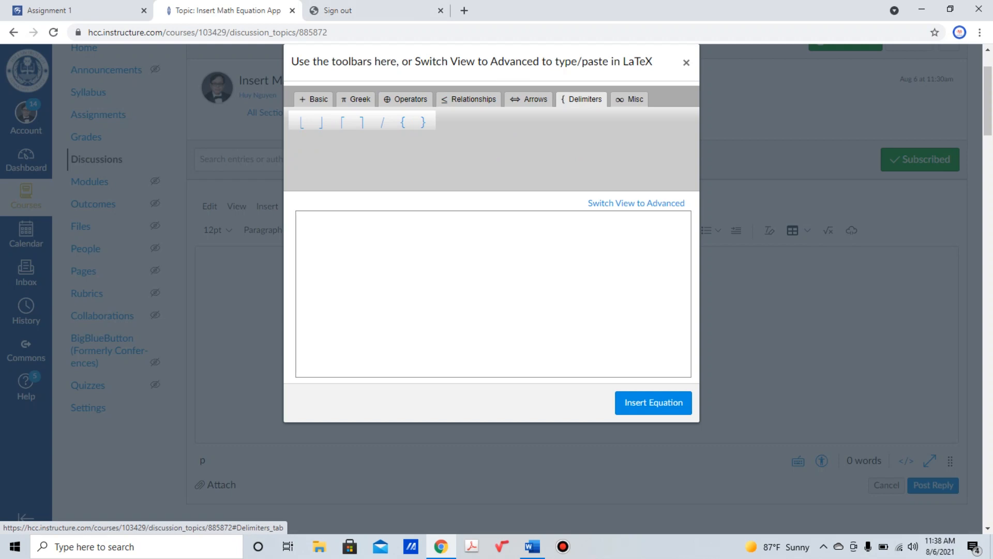
click(630, 99)
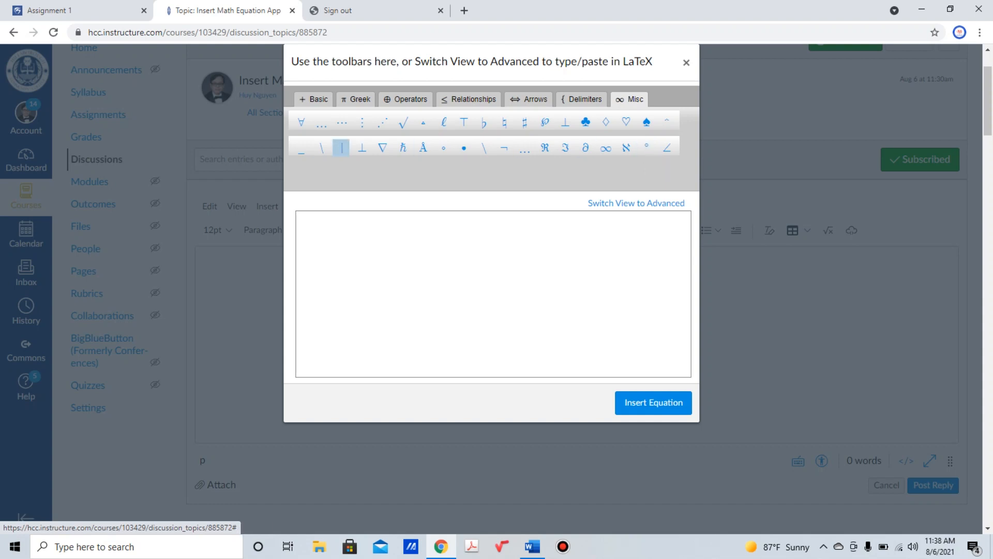
click(314, 99)
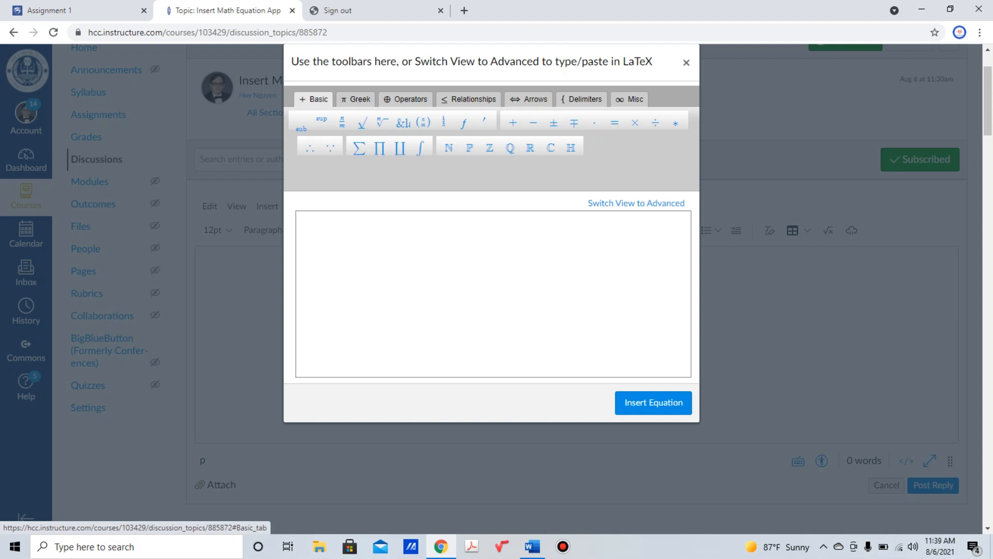
Build the equation 2/3 x = 10 with a stacked fraction and insert it into the reply
click(303, 225)
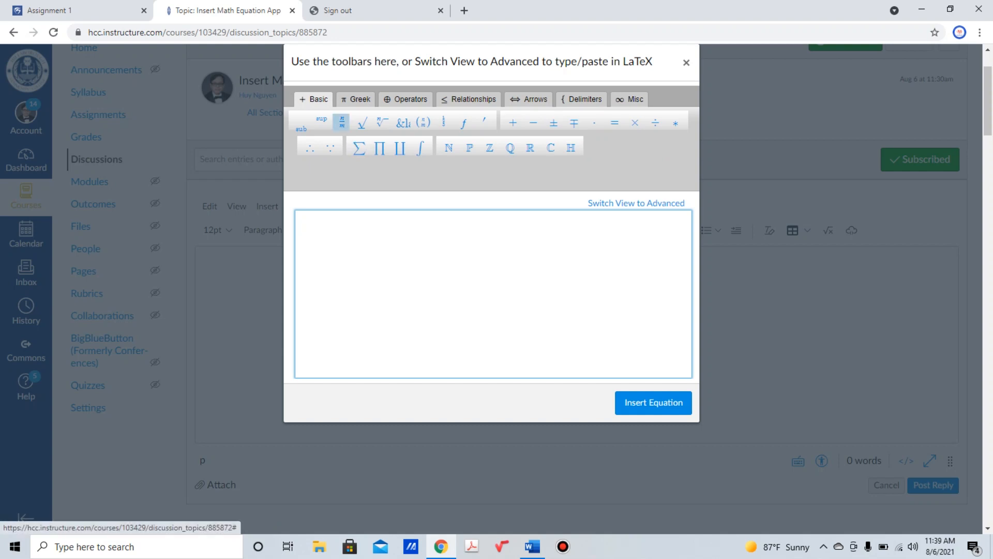
click(342, 122)
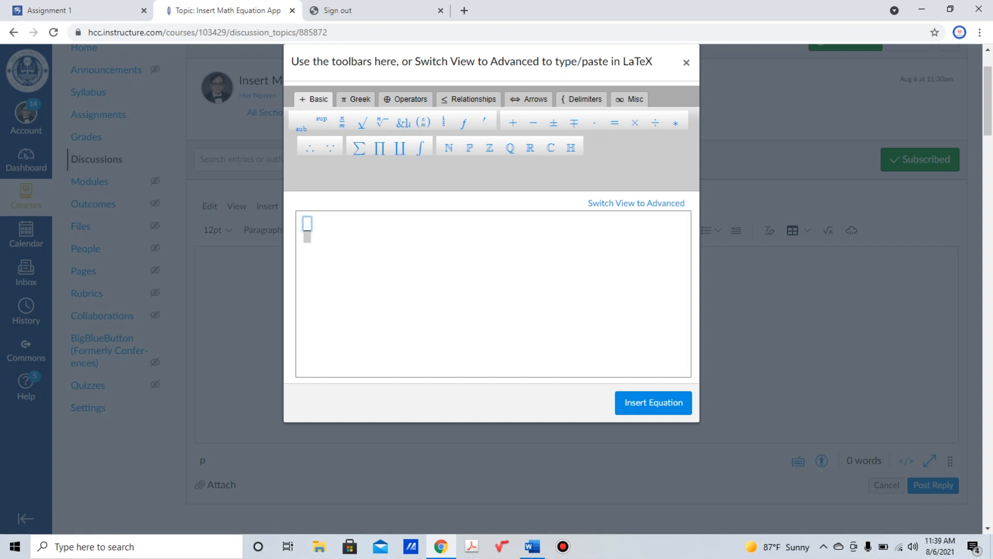
text(2)
key(Down)
text(3)
key(Right)
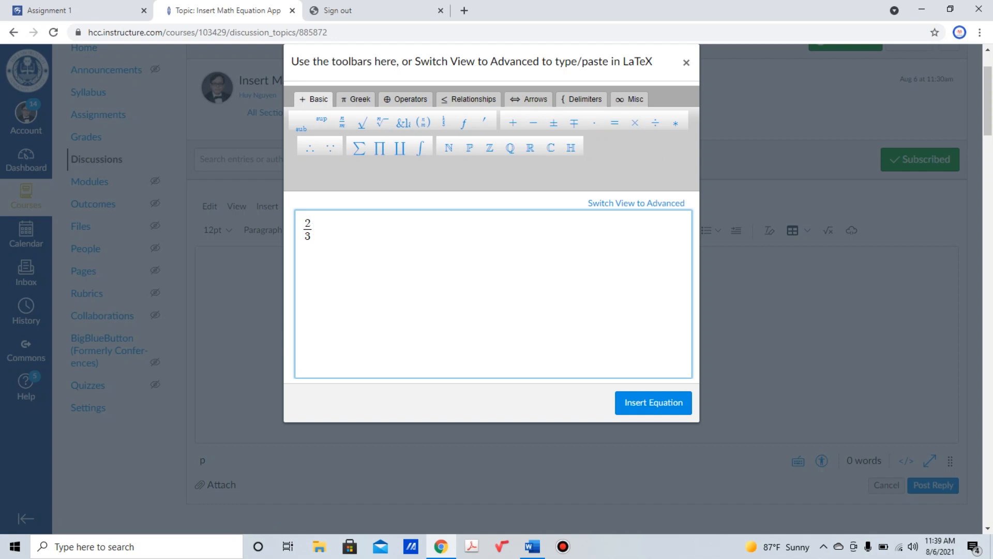
text(x = 10)
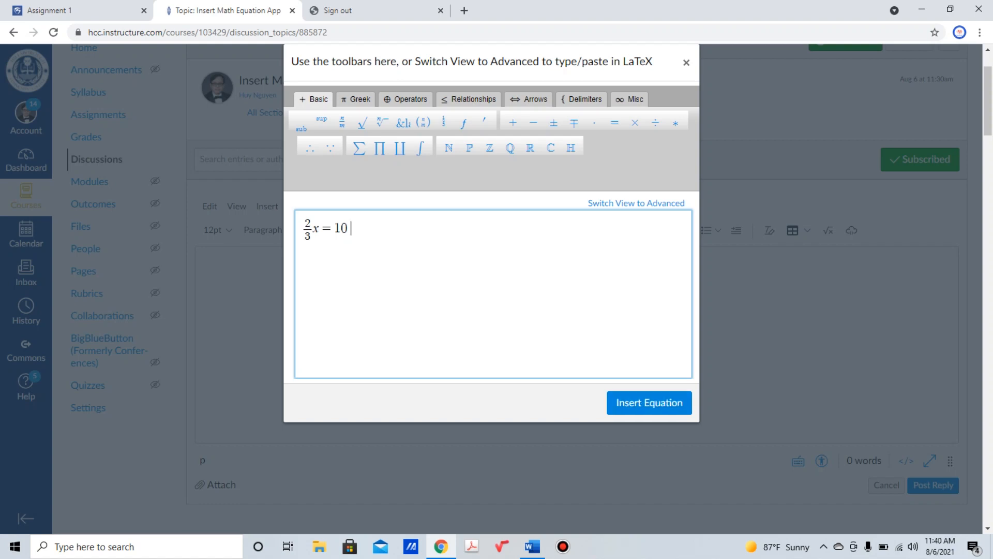
click(649, 403)
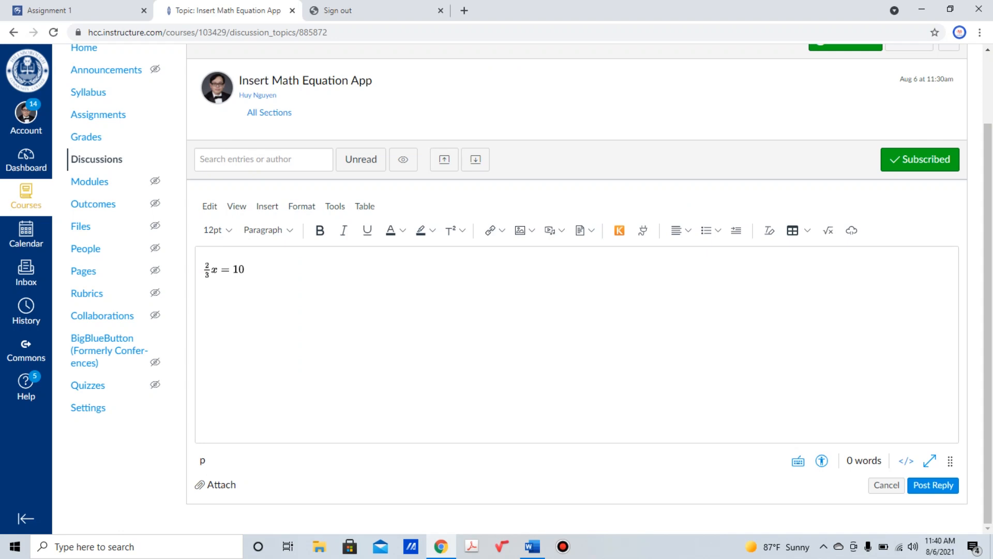
Enlarge the inserted equation slightly, and edit it to read 2/3 x = 10 − 12
click(232, 270)
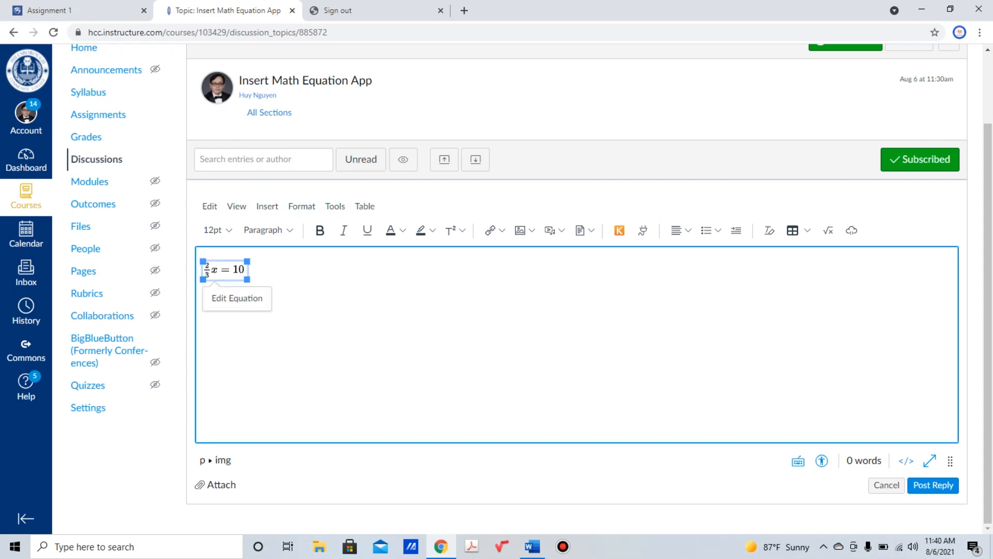
mouse_move(247, 280)
mouse_down()
mouse_move(259, 268)
mouse_move(243, 270)
mouse_move(267, 283)
mouse_move(246, 279)
mouse_move(273, 285)
mouse_move(246, 279)
mouse_move(270, 285)
mouse_move(257, 283)
mouse_up()
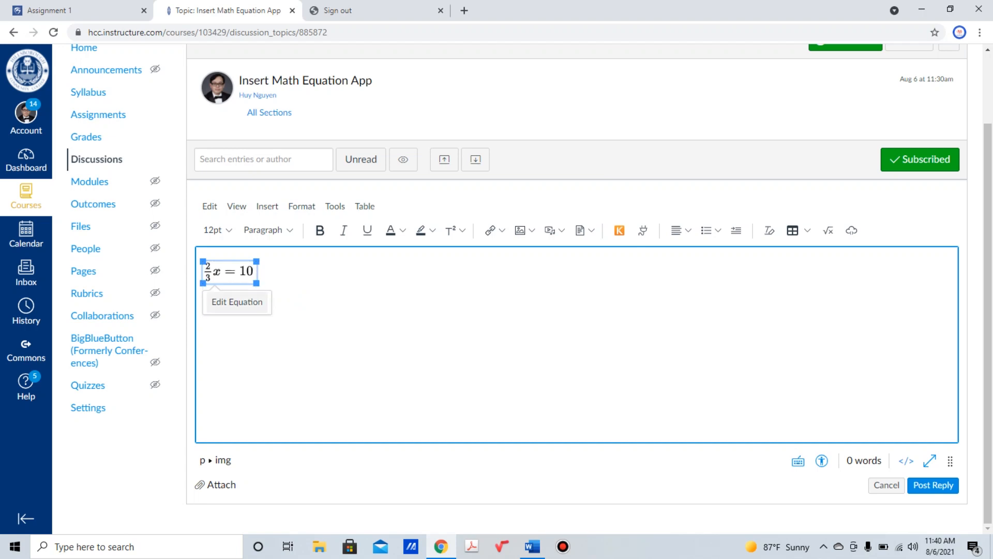
click(237, 302)
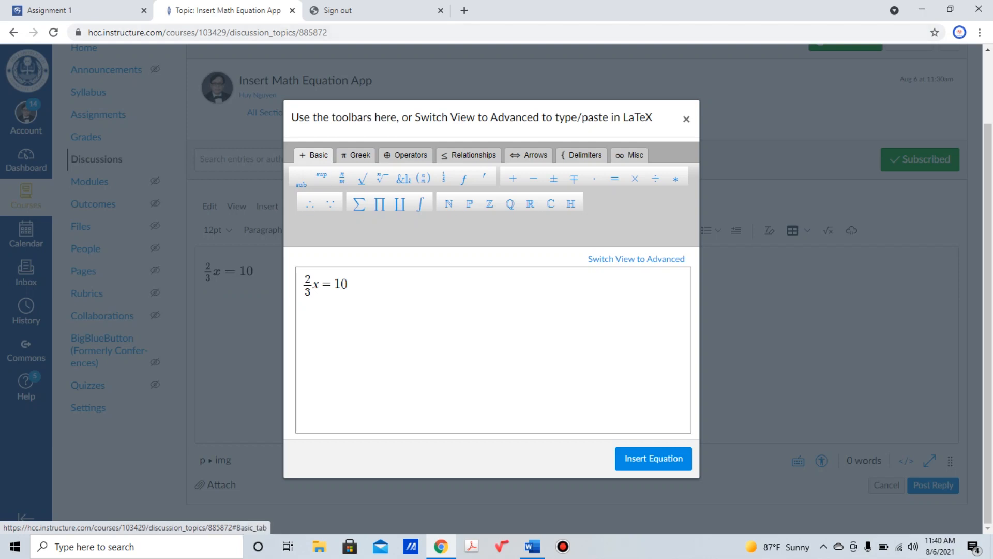
click(350, 284)
text(=2)
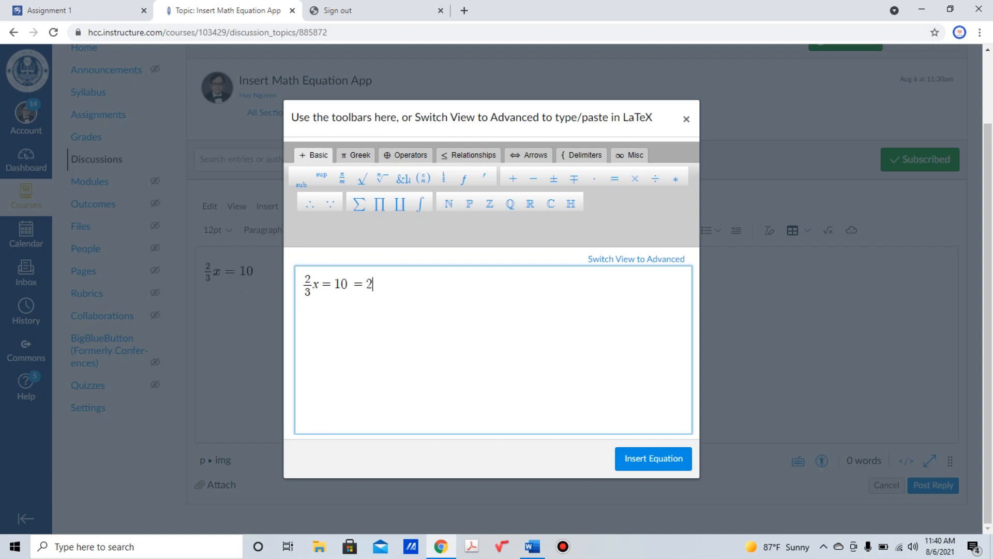
key(BackSpace)
key(BackSpace)
text(-12)
click(653, 458)
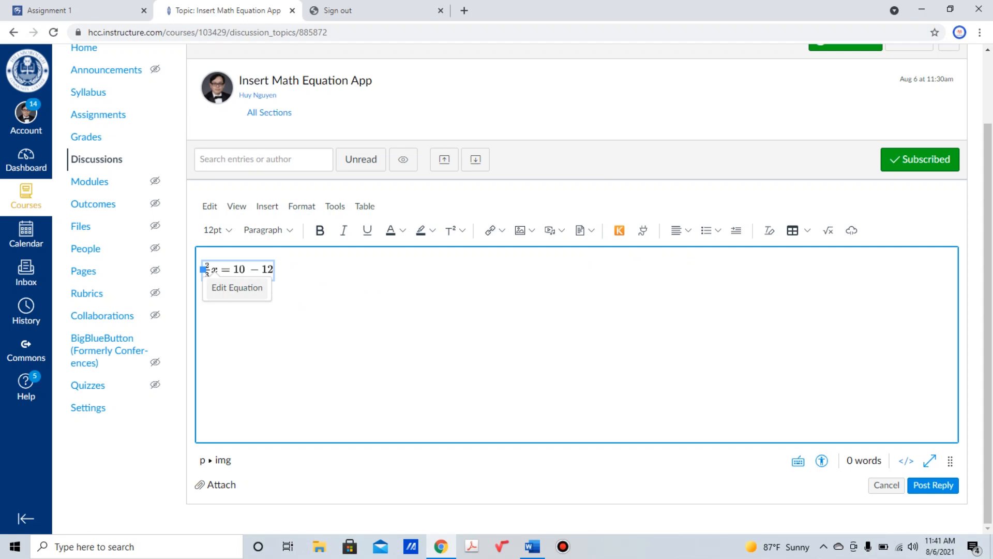
Insert the equation 2/3 x = −2 on a new line below the first one and enlarge it slightly
click(204, 270)
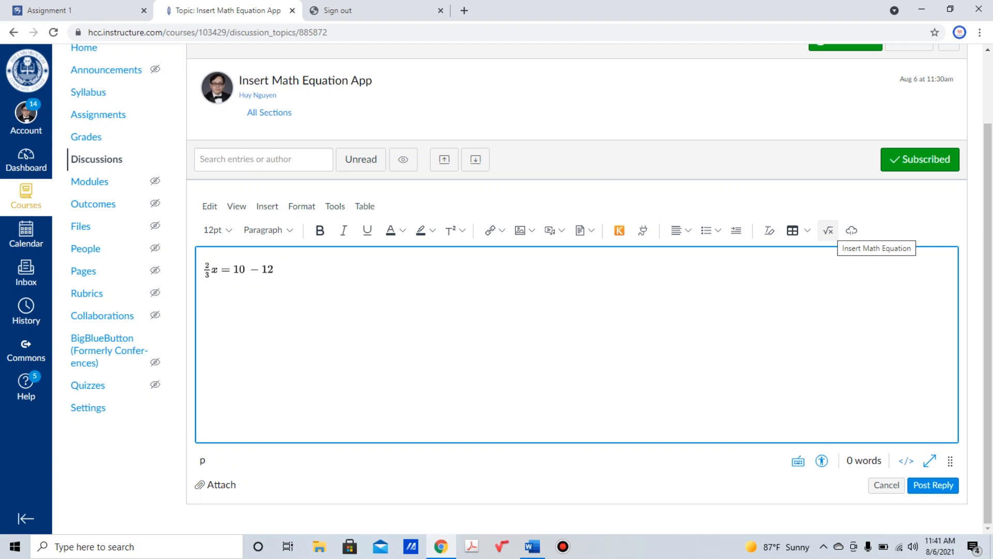
click(828, 230)
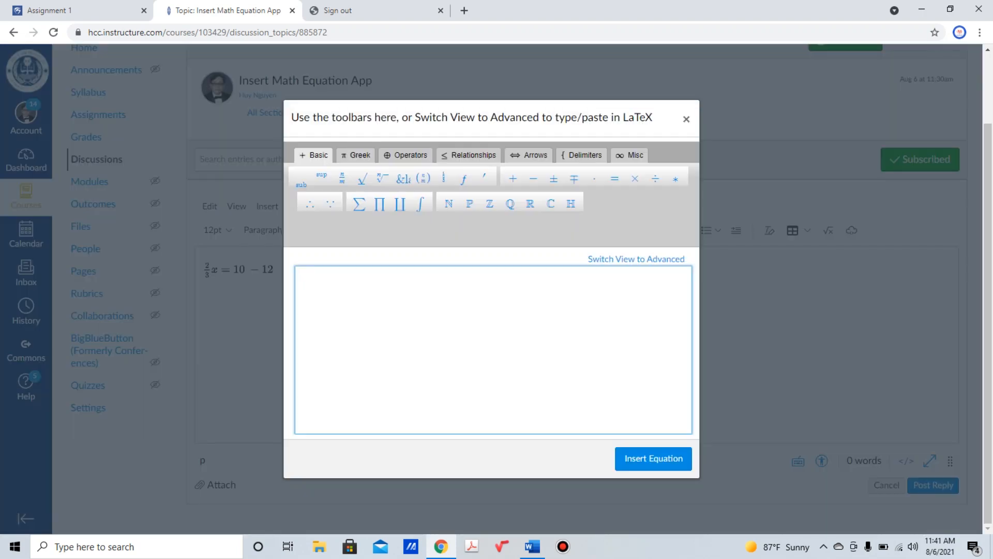
click(342, 178)
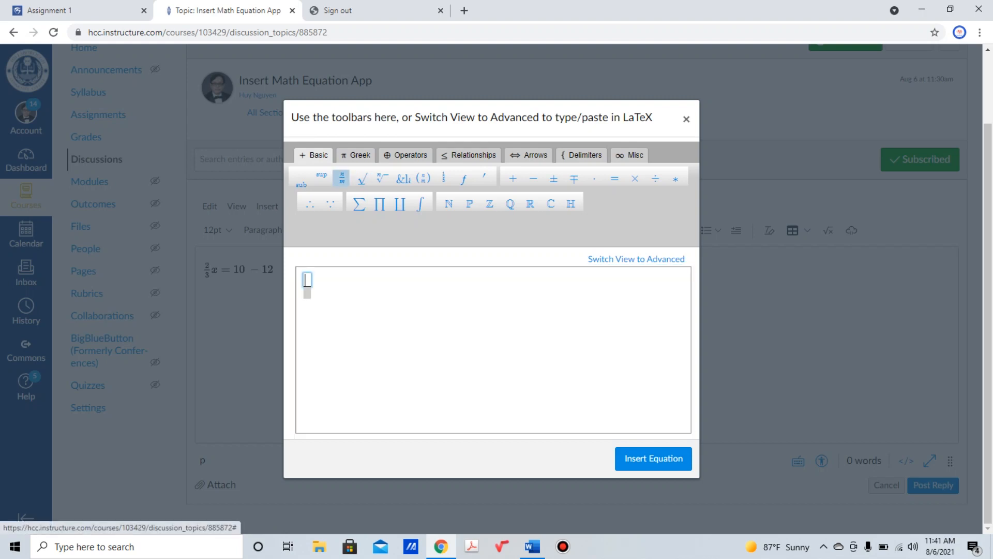
text(2)
key(Down)
text(3)
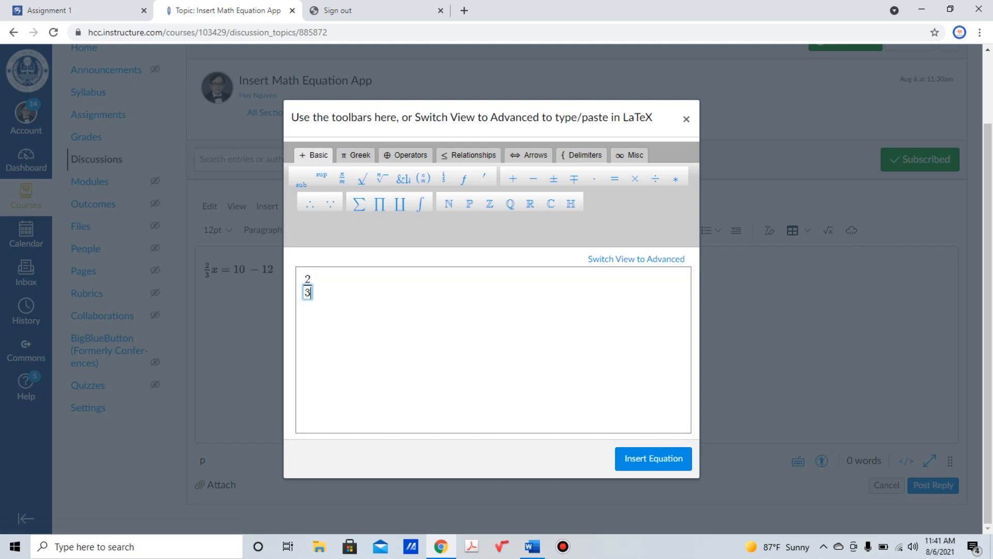
key(Right)
text(x)
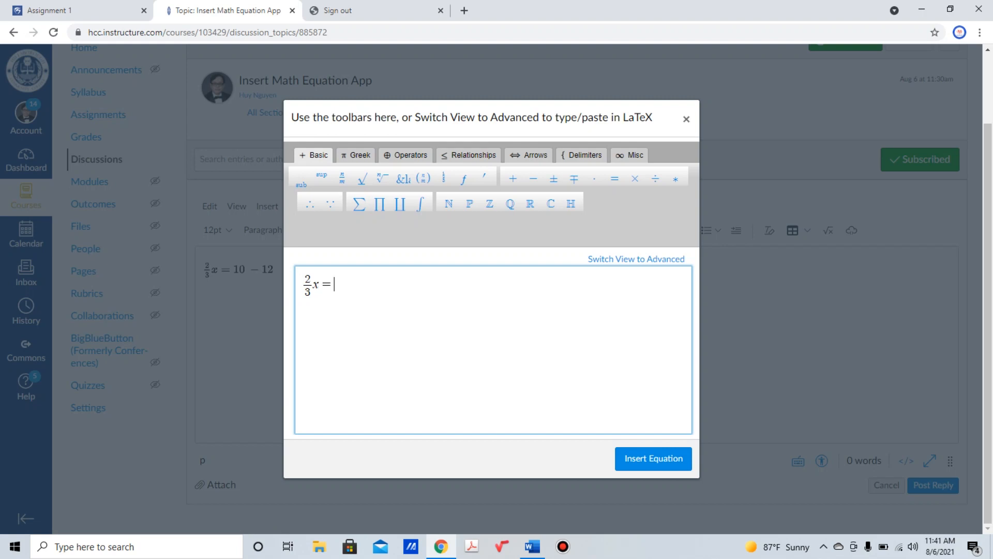
text(=-2)
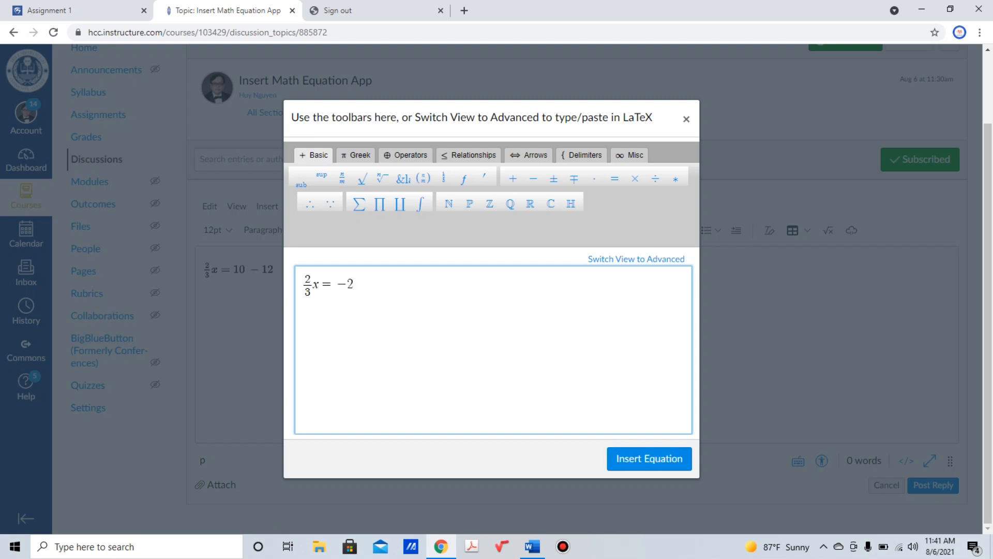
click(650, 458)
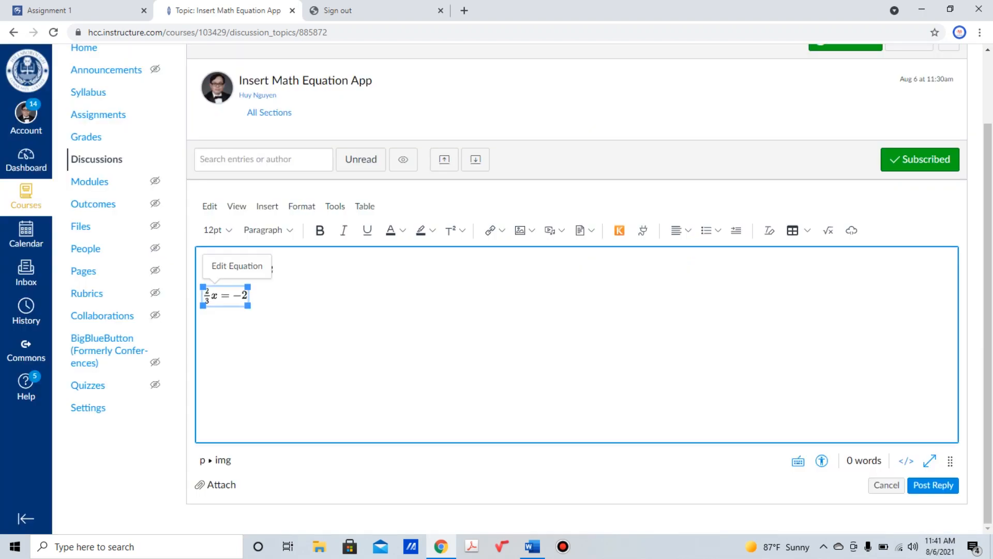
drag(248, 306, 254, 310)
click(254, 297)
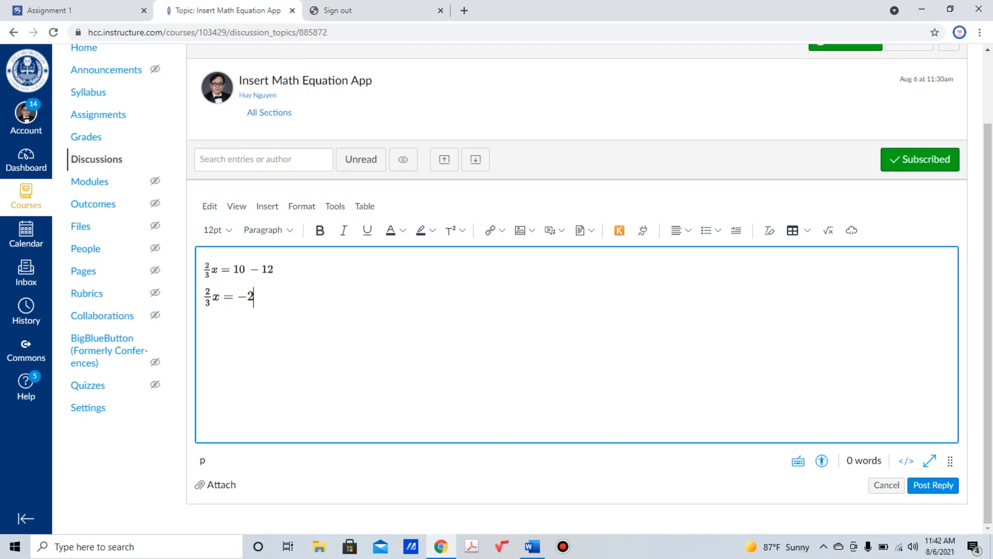
Insert the equation x = −3 on a new line below 2/3 x = −2 and enlarge it slightly
key(Return)
click(829, 230)
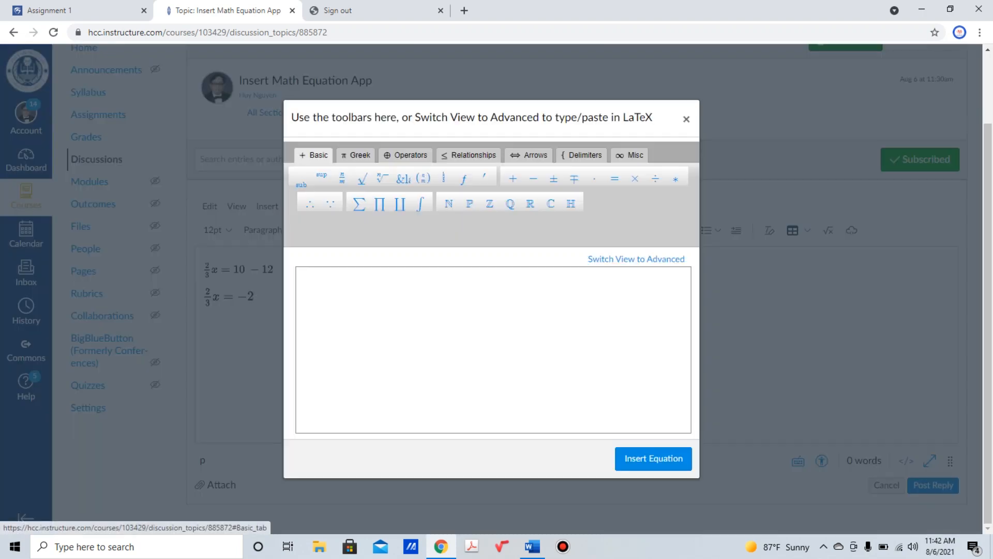
text(x)
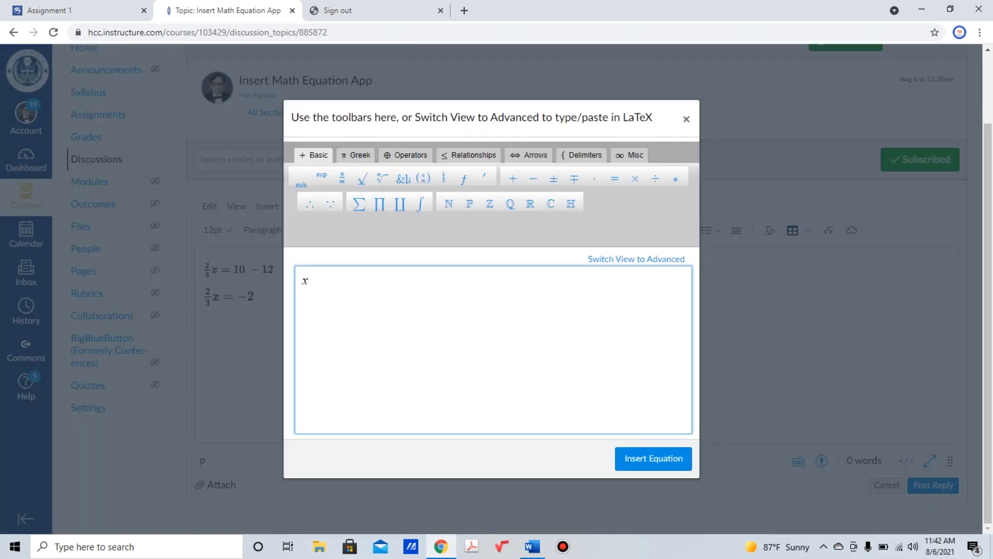
text(=)
text(-2)
click(653, 459)
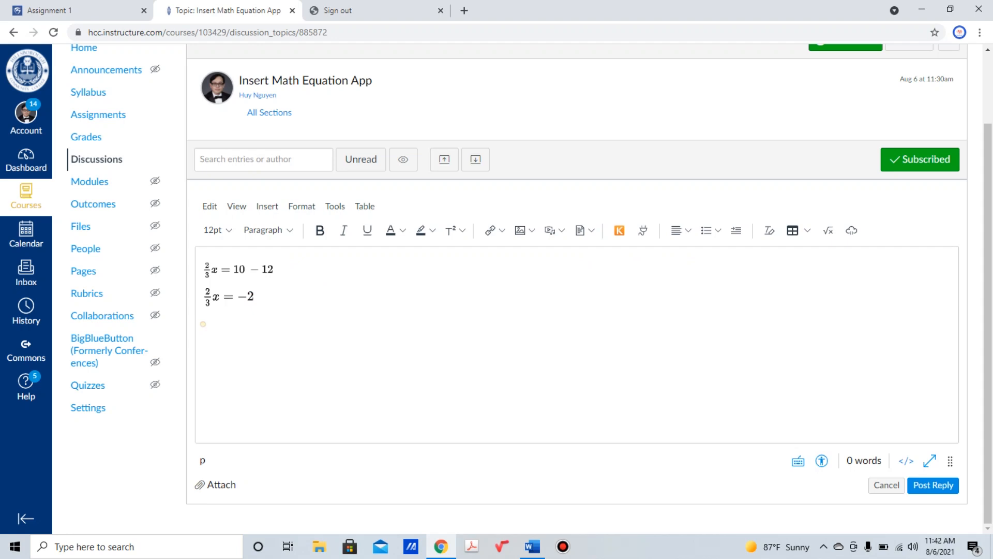
click(233, 324)
drag(240, 329, 245, 330)
click(269, 327)
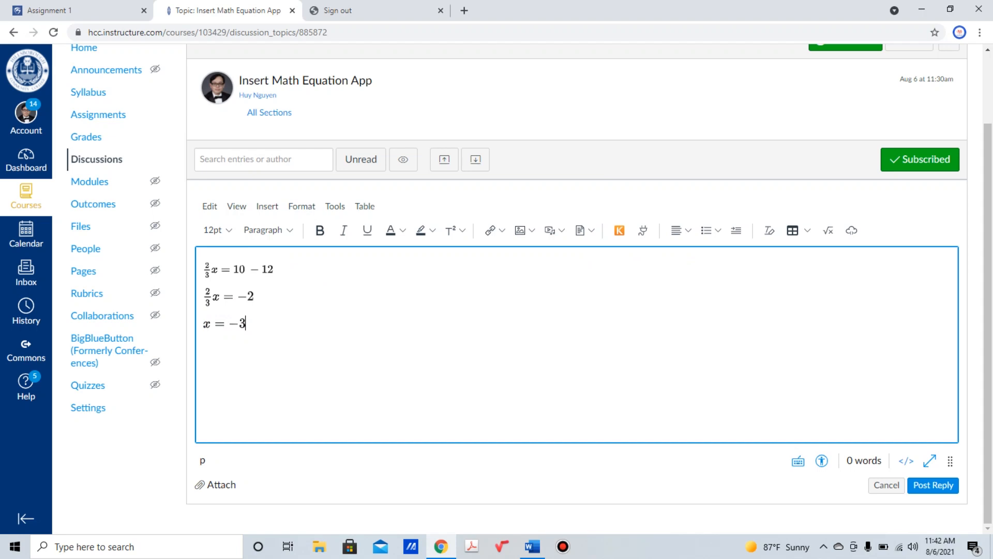
Start an equation on a new line below x = −3 and build the expression √x − 2
key(Return)
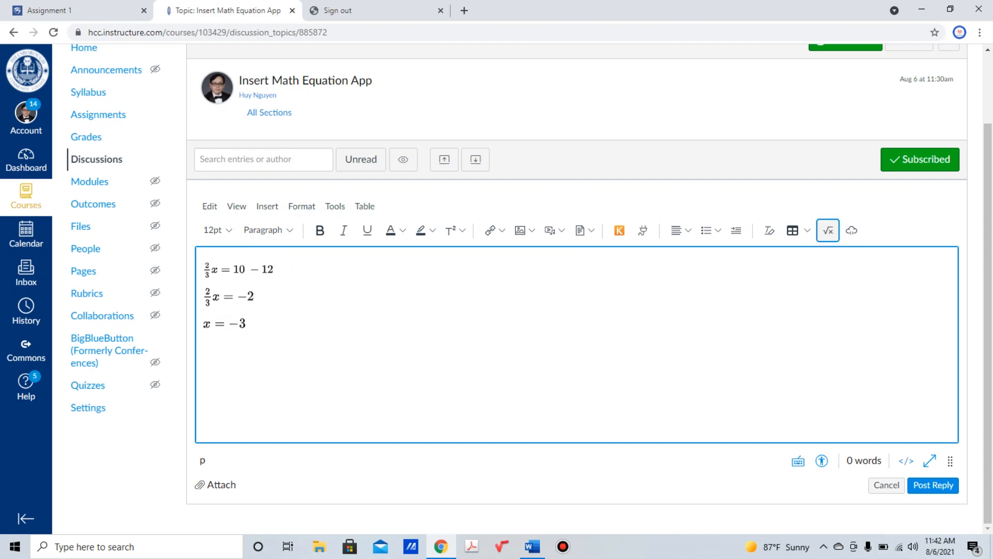
click(828, 230)
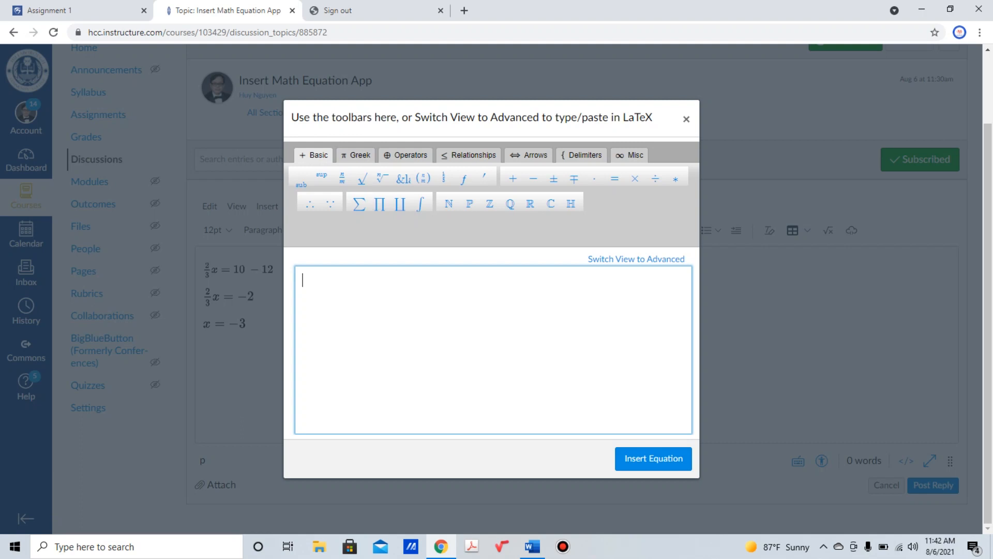
click(363, 179)
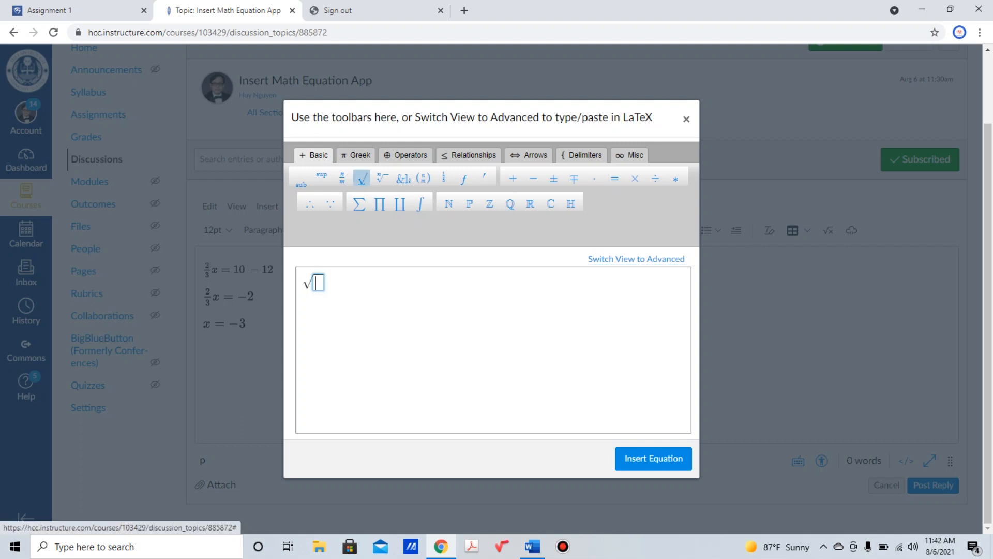
text(x)
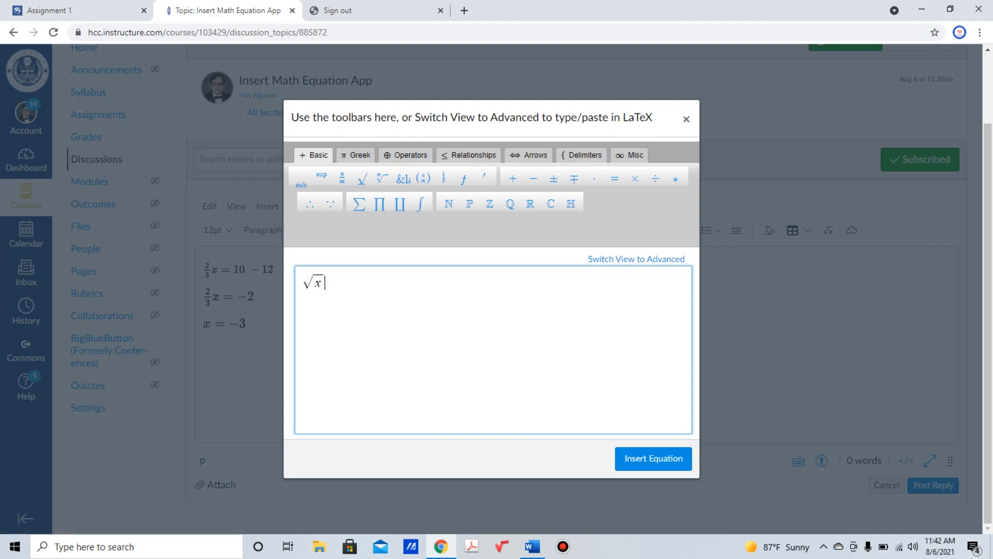
key(Right)
text(=w2)
key(BackSpace)
key(BackSpace)
key(BackSpace)
text(-2)
Put f(x) = in front of √x − 2 and insert the equation into the reply
text(f)
text(())
key(BackSpace)
text(()
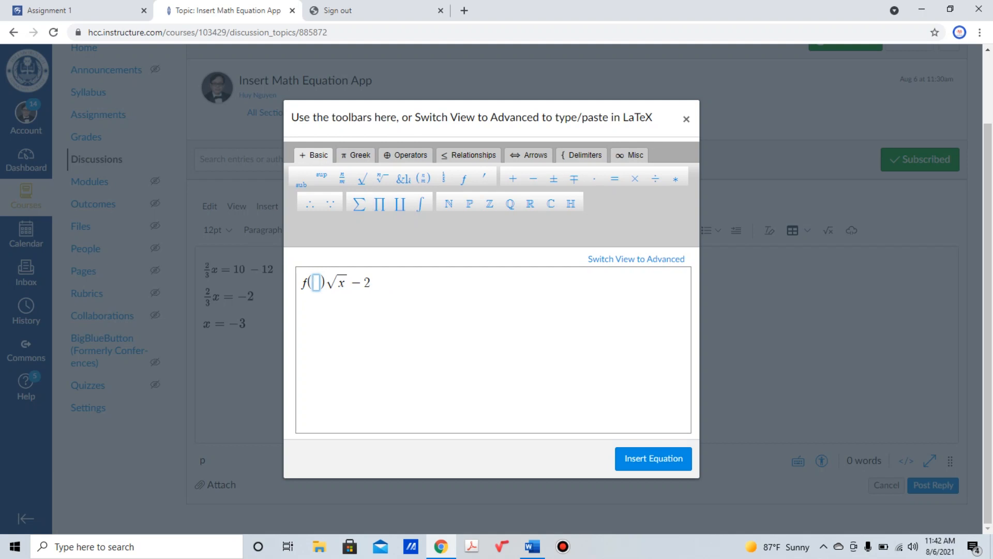
text(x)
click(372, 283)
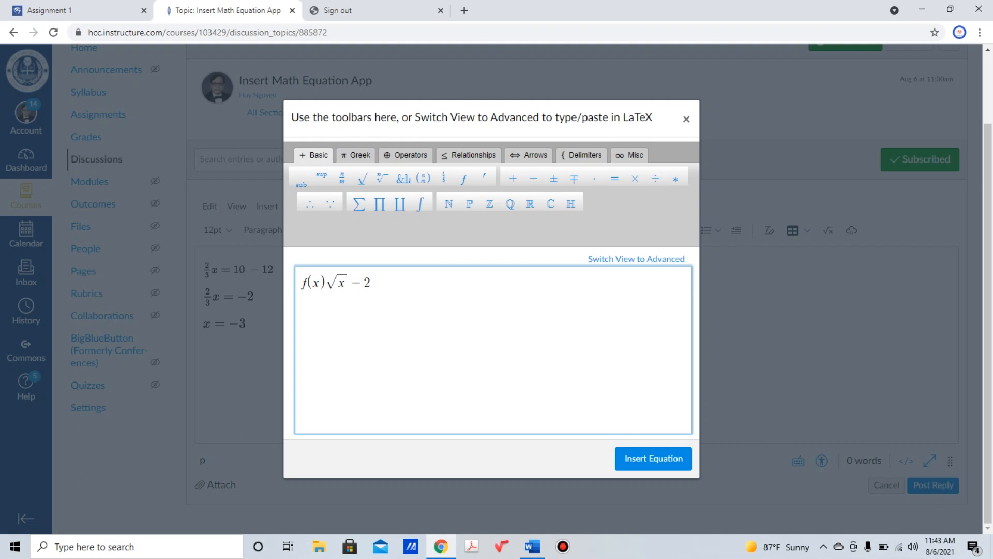
text(=)
click(653, 459)
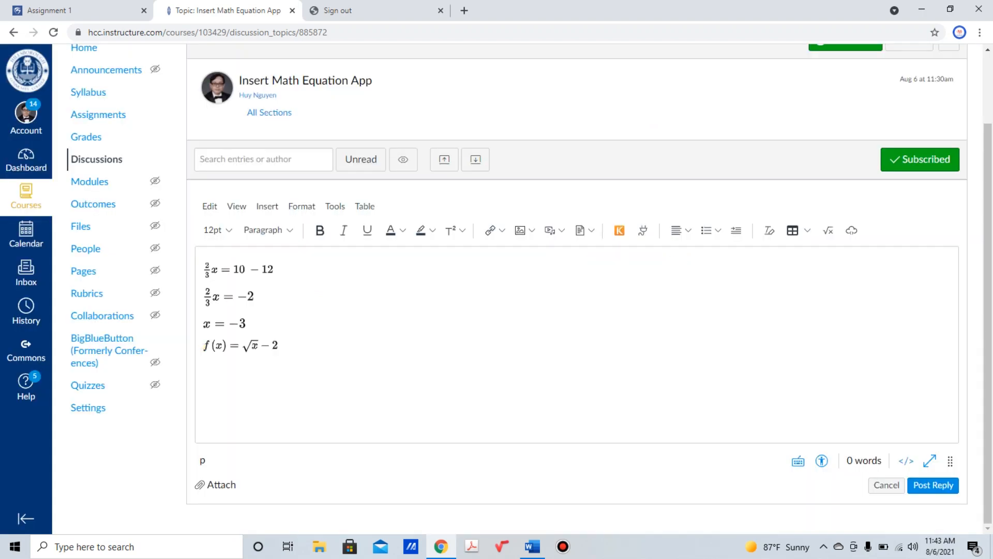
Start a new line below the equation f(x) = √x − 2
click(203, 345)
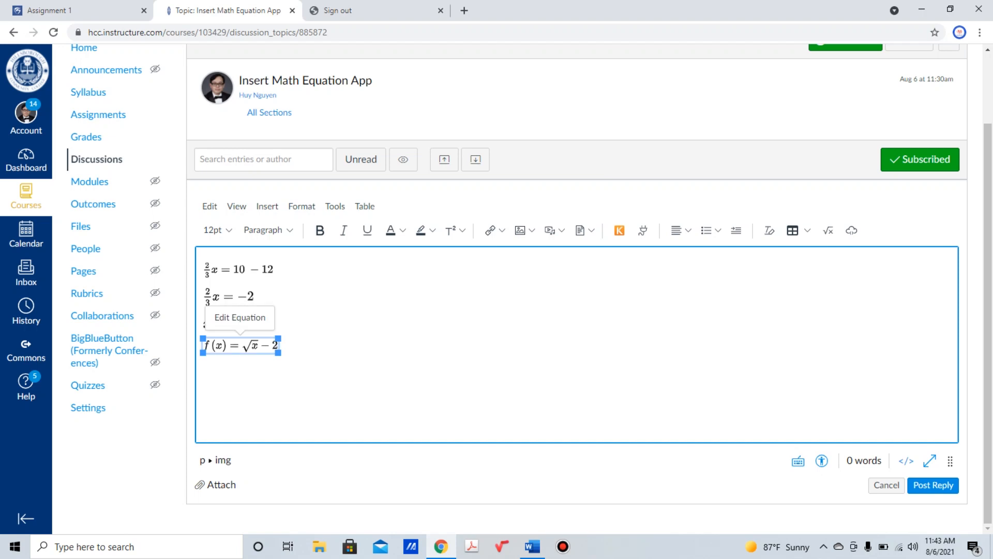
click(247, 324)
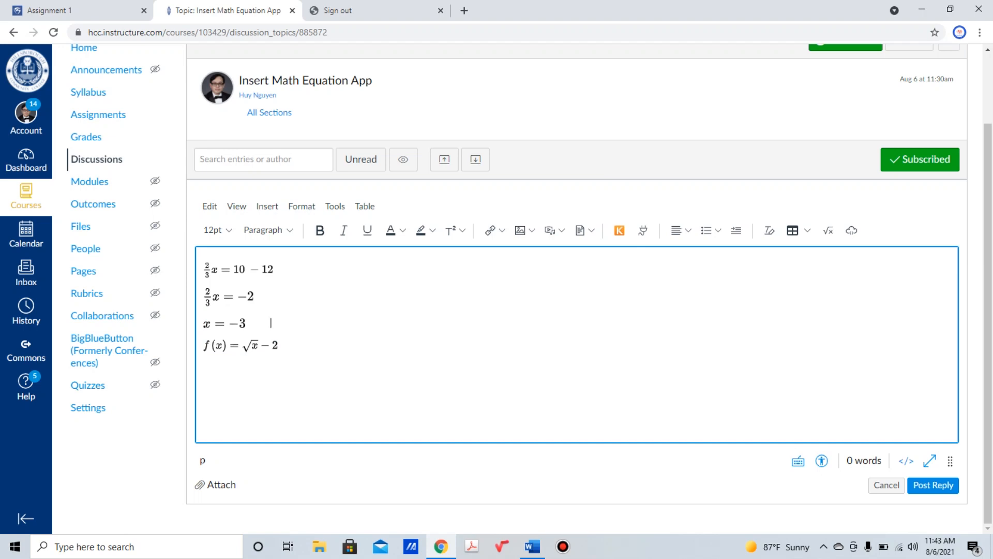
click(278, 345)
key(Return)
click(828, 231)
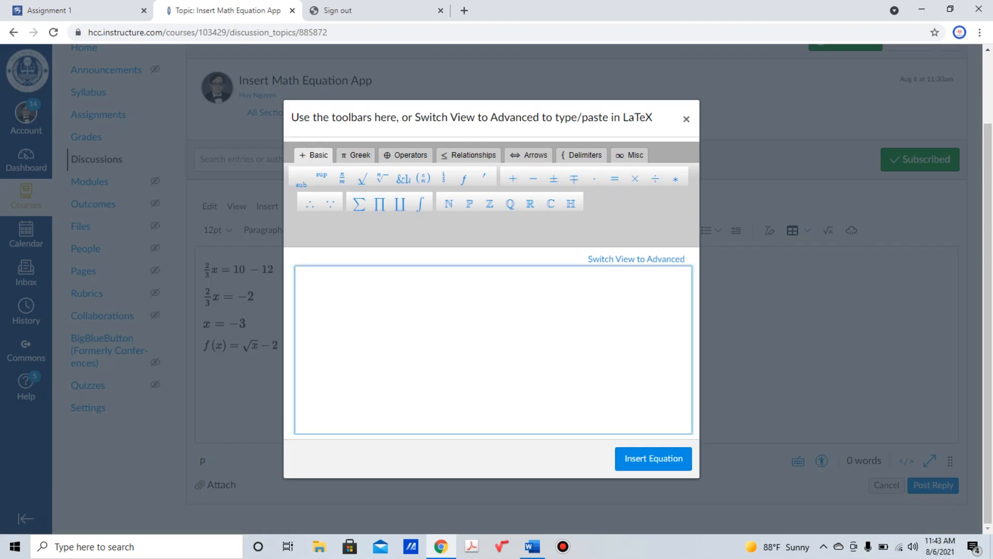
click(687, 119)
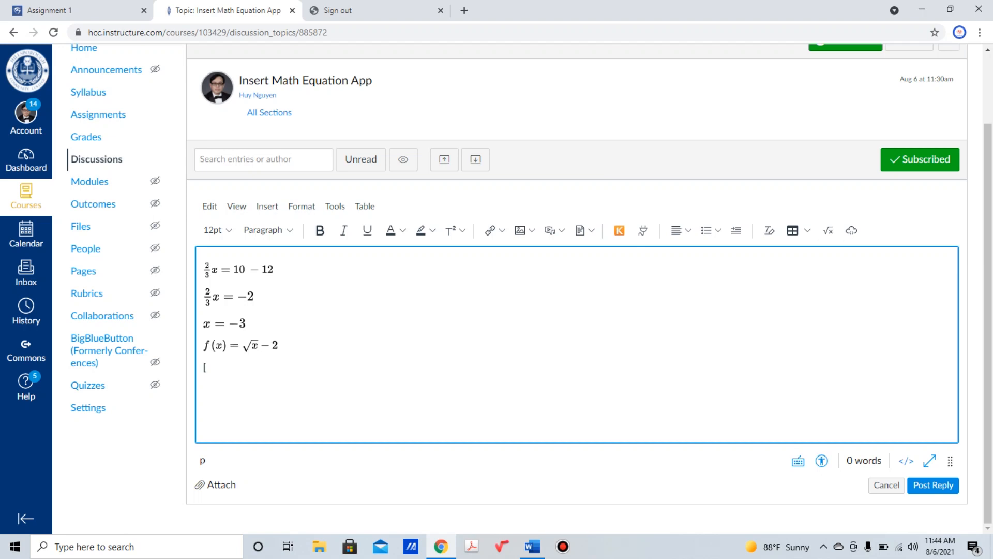
Insert the expression x − 4 on the empty line and delete it again
click(829, 230)
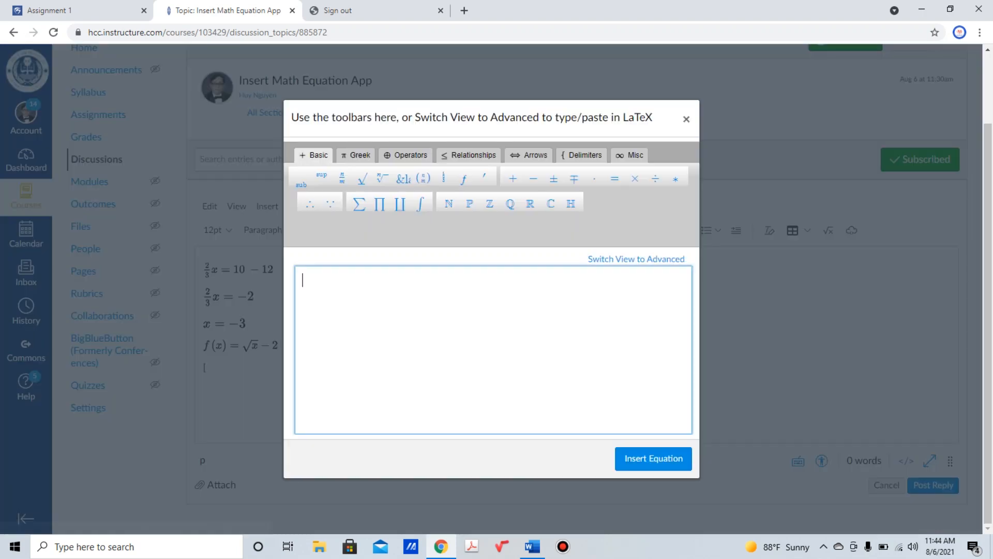
text(x)
text(-4)
click(653, 458)
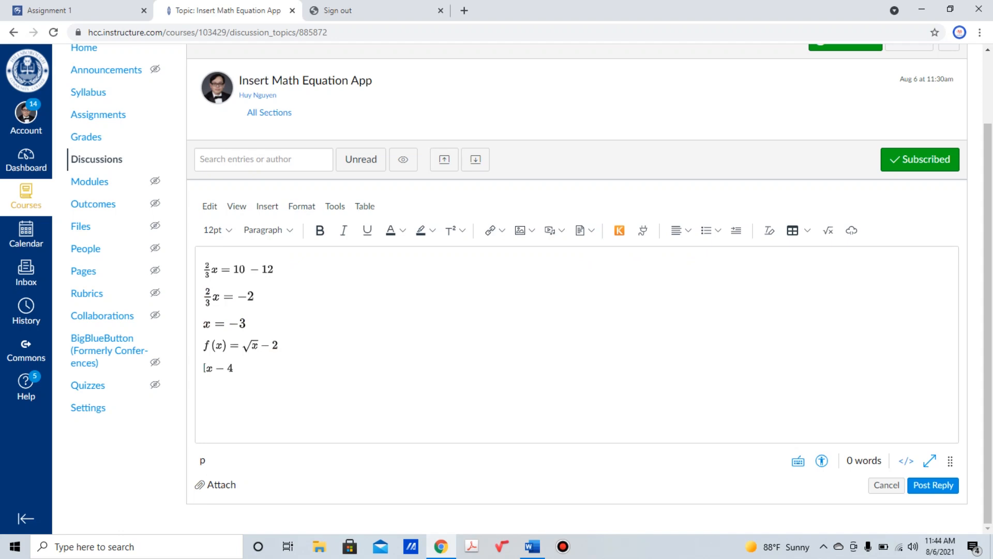
click(220, 368)
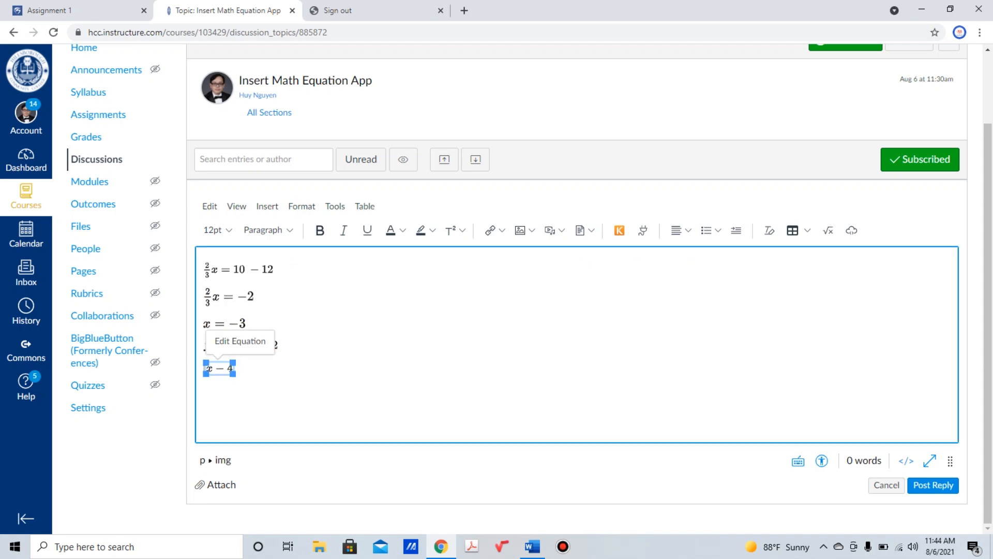
key(BackSpace)
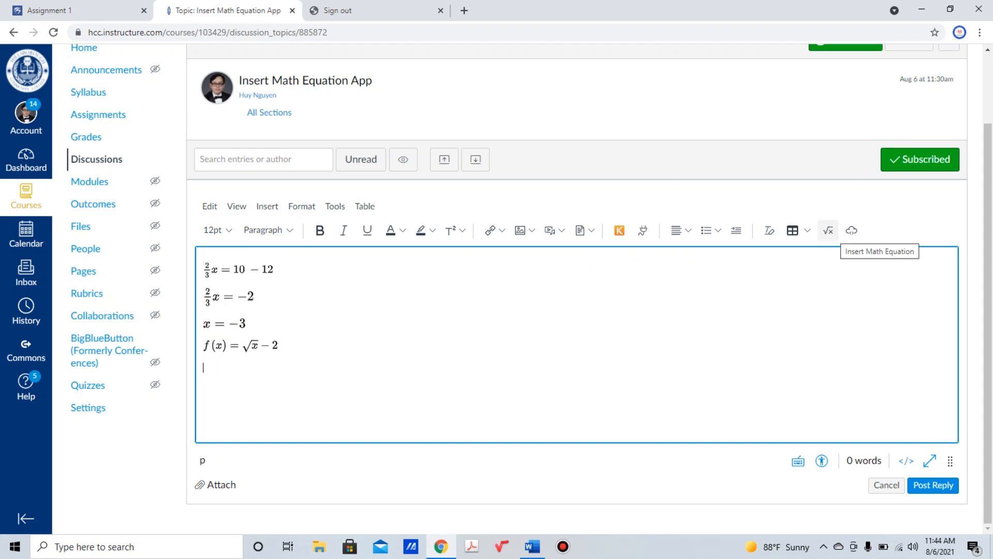
Insert the bracketed expression [x − 2] below f(x) = √x − 2, enlarge it slightly, and start a new line
click(828, 230)
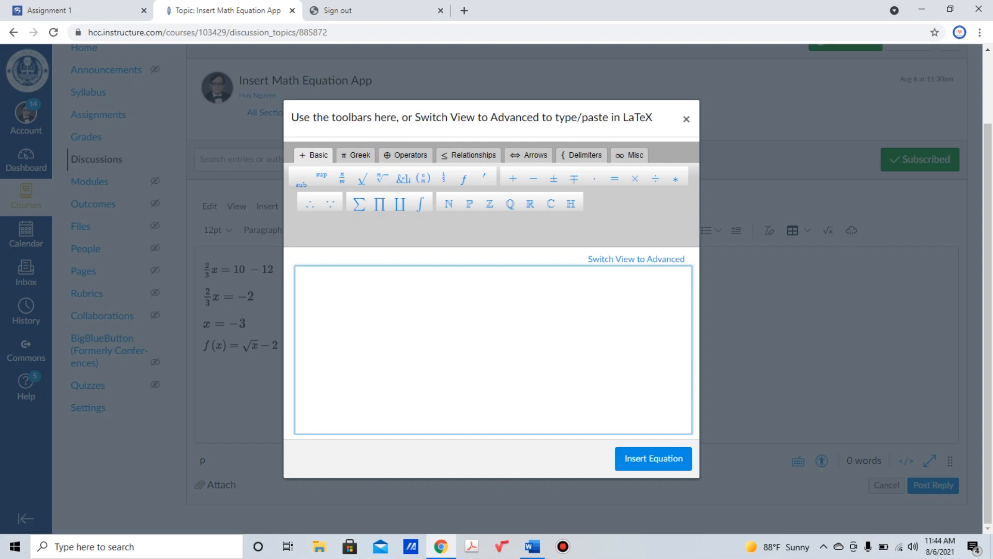
text([)
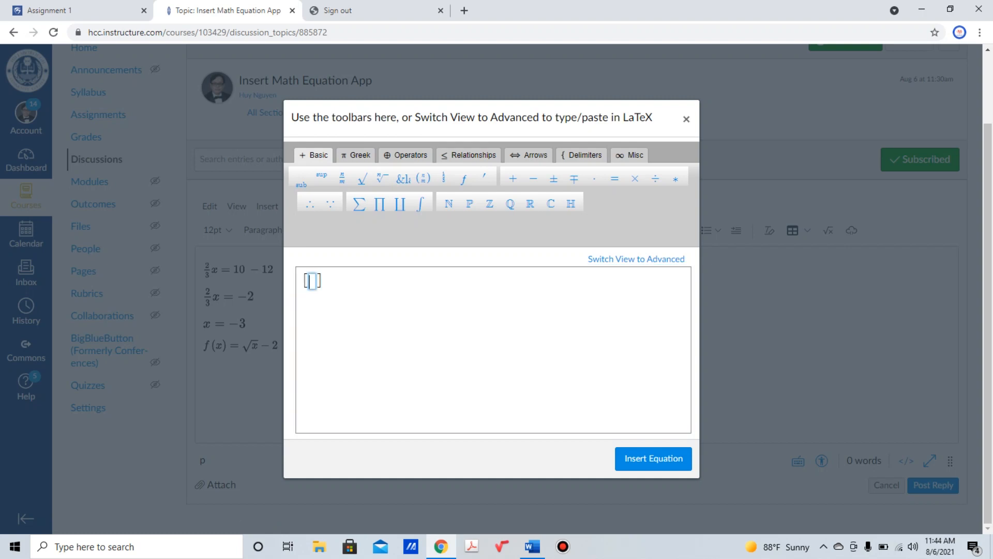
text(x-2)
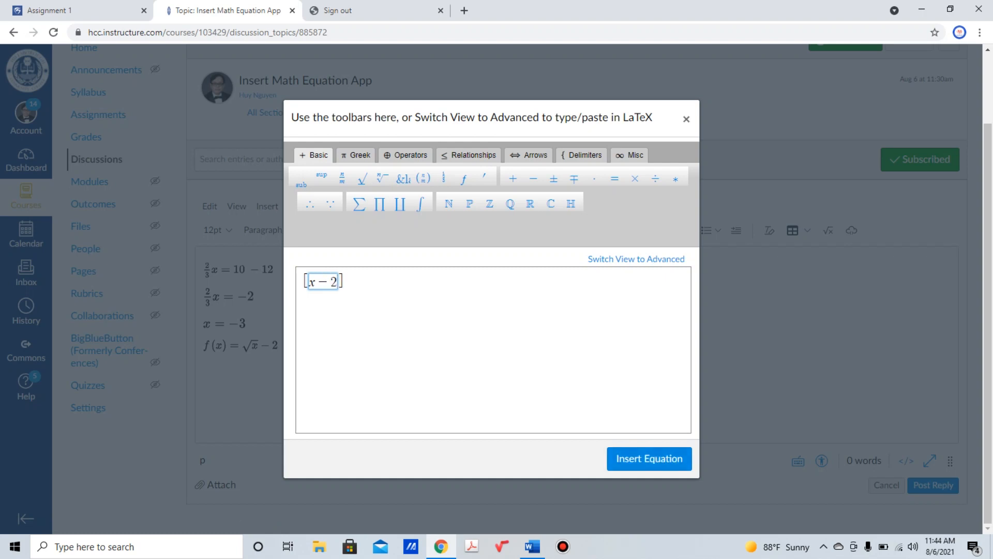
click(654, 459)
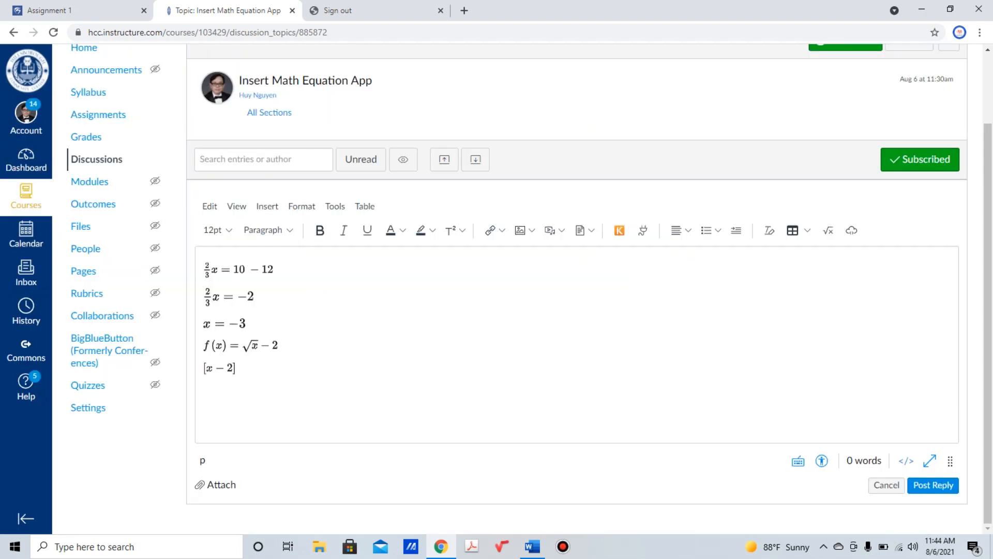
click(220, 369)
drag(237, 375, 248, 379)
click(203, 370)
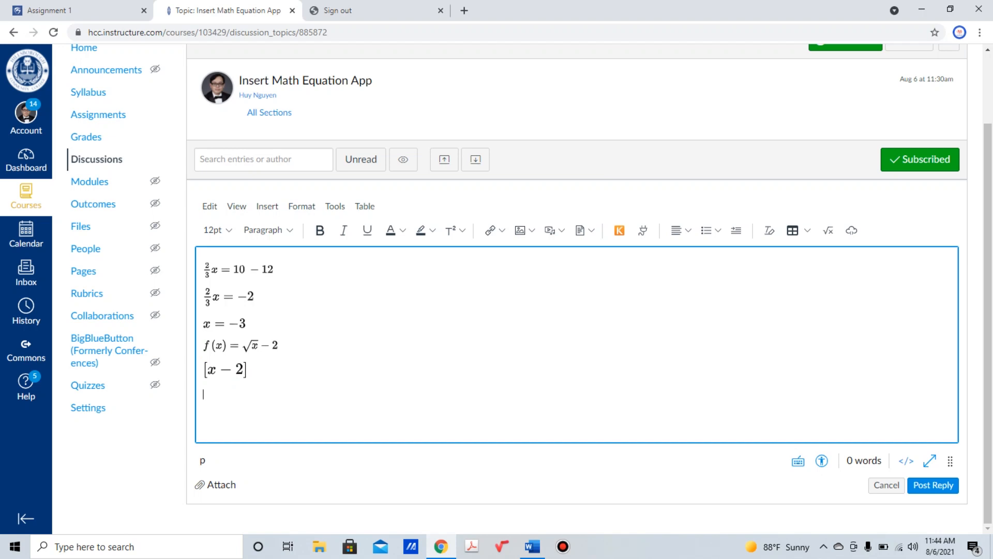
Insert the parenthesised expression (x − 4) on the line below [x − 2] and enlarge it slightly
click(828, 230)
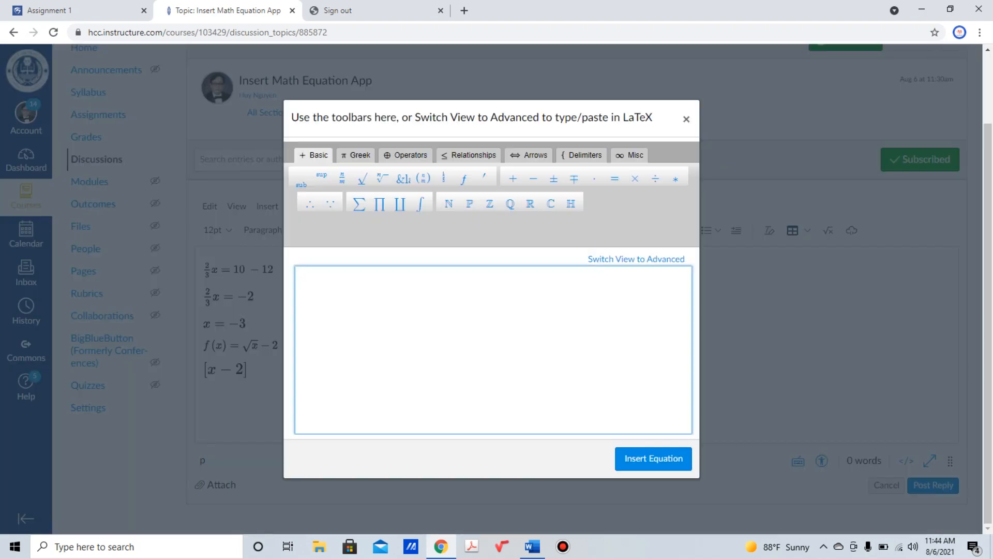
text([)
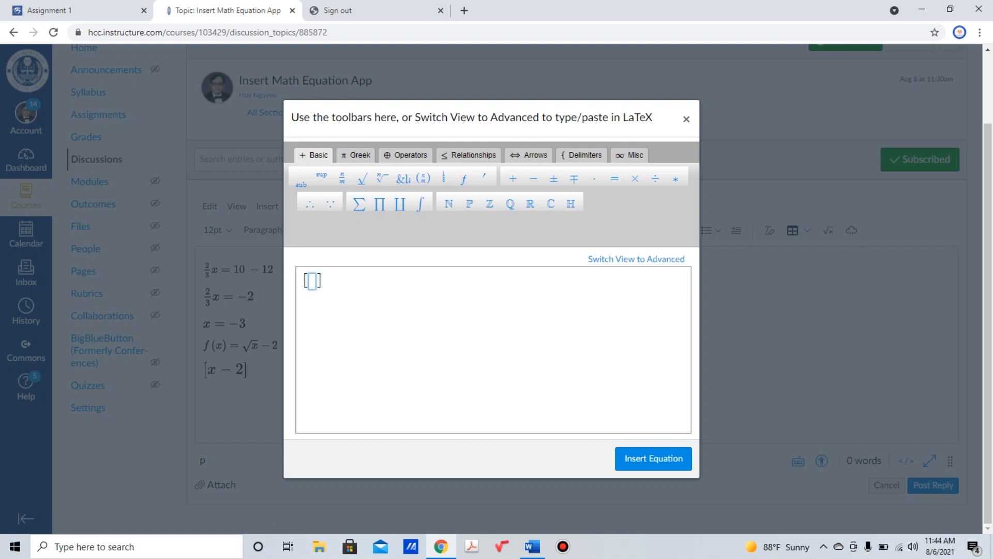
key(BackSpace)
text(9)
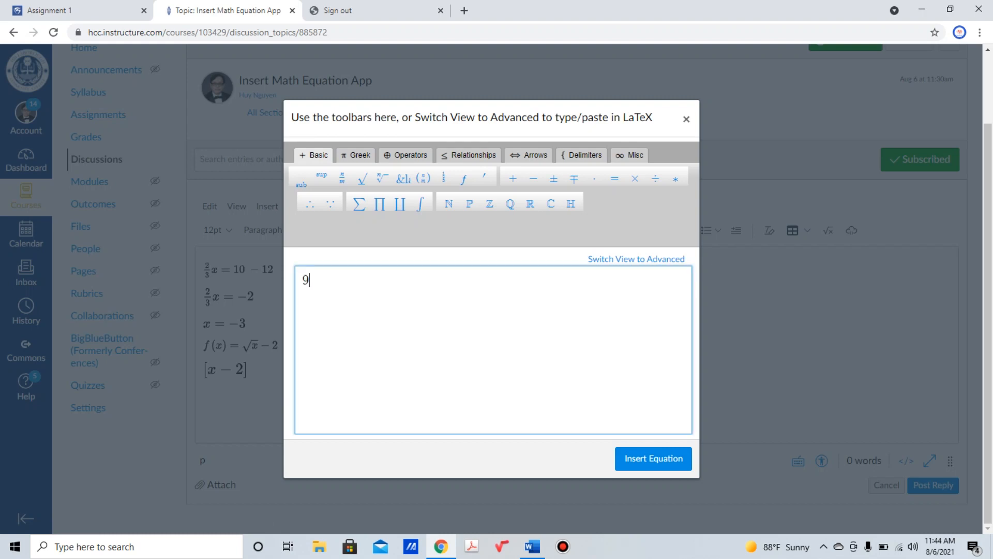
key(BackSpace)
text(()
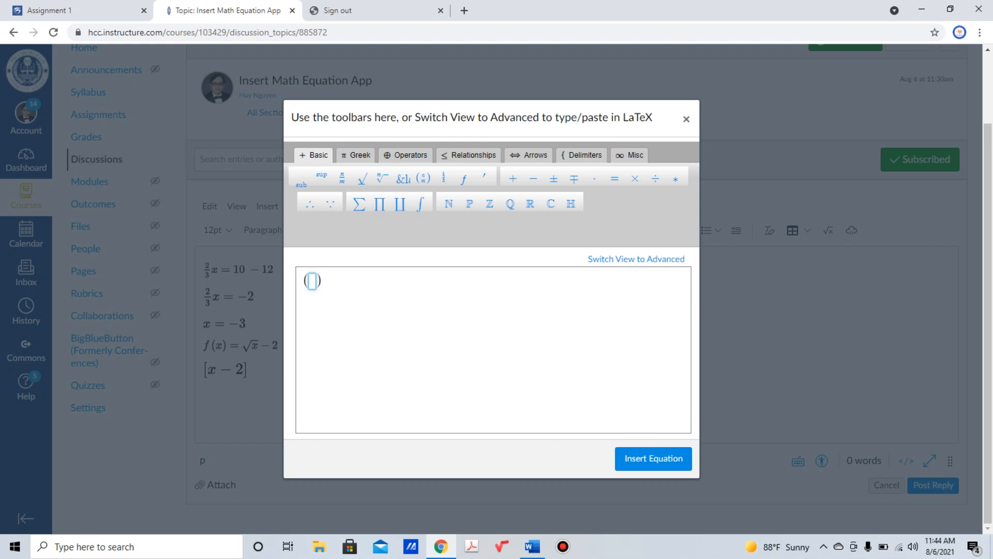
text(x-4)
click(654, 458)
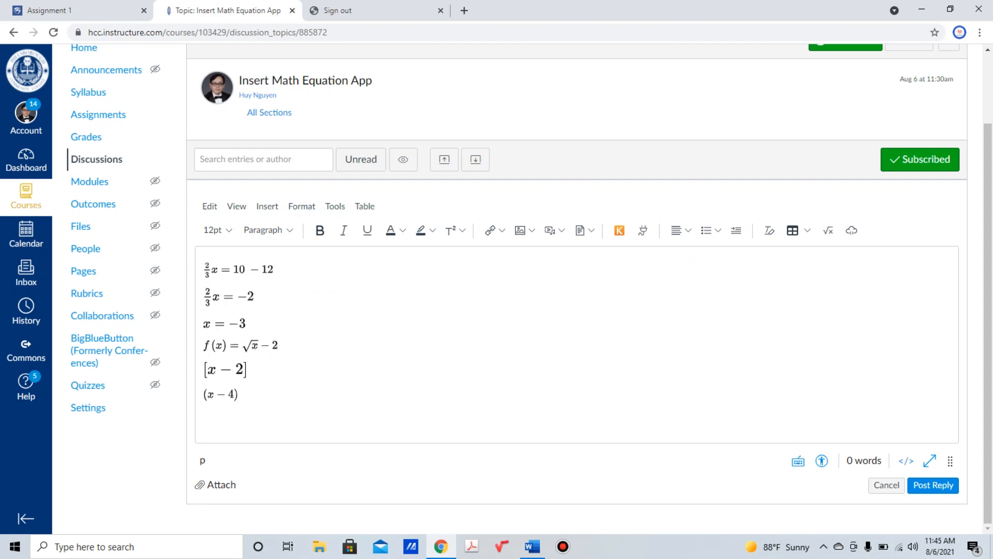
click(222, 394)
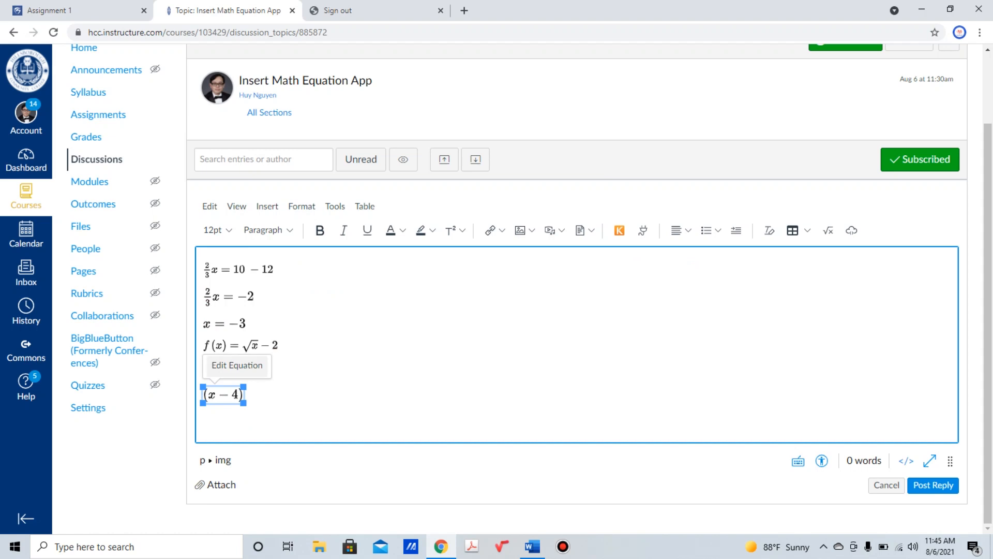
click(237, 365)
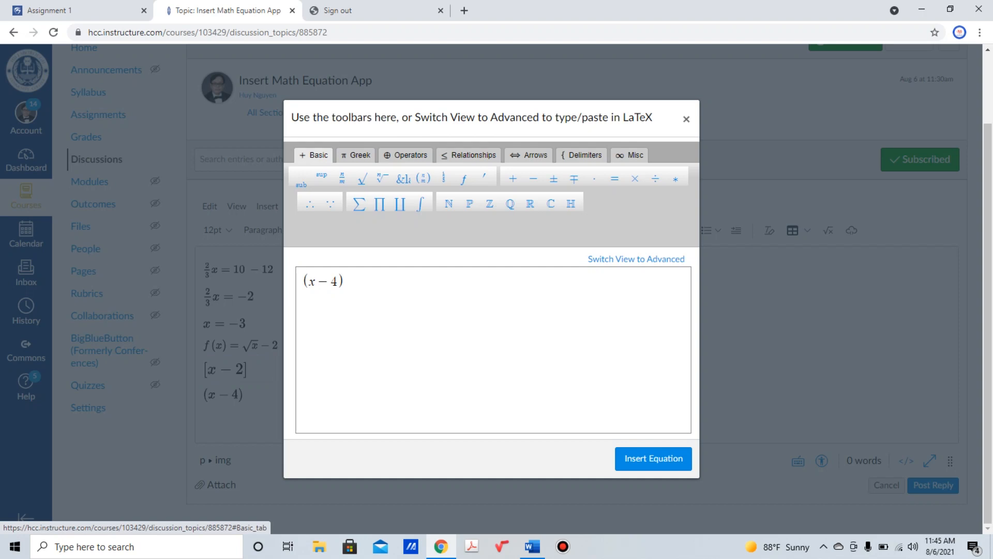
click(686, 119)
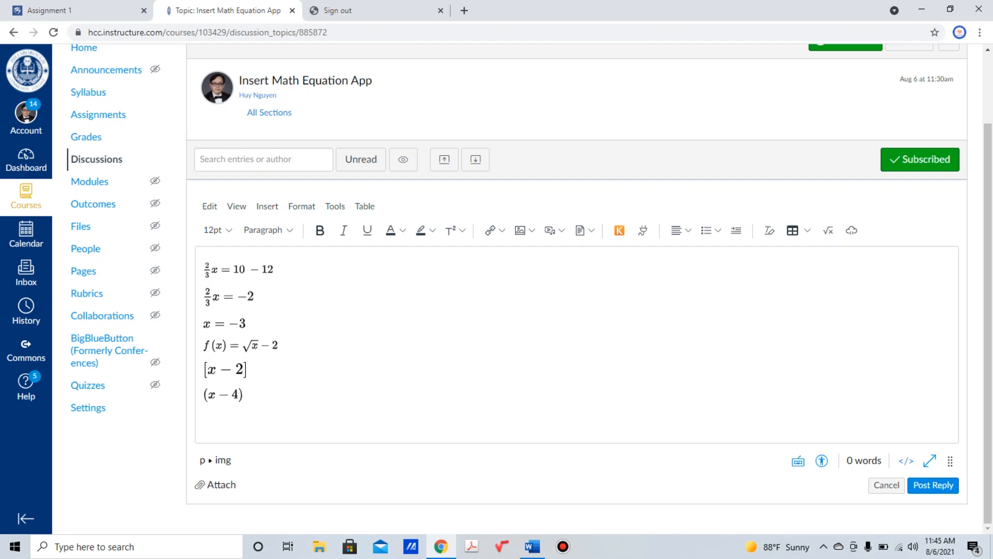
Insert the cube root of x on a new line below (x − 4), using an nth root with index 3
click(246, 395)
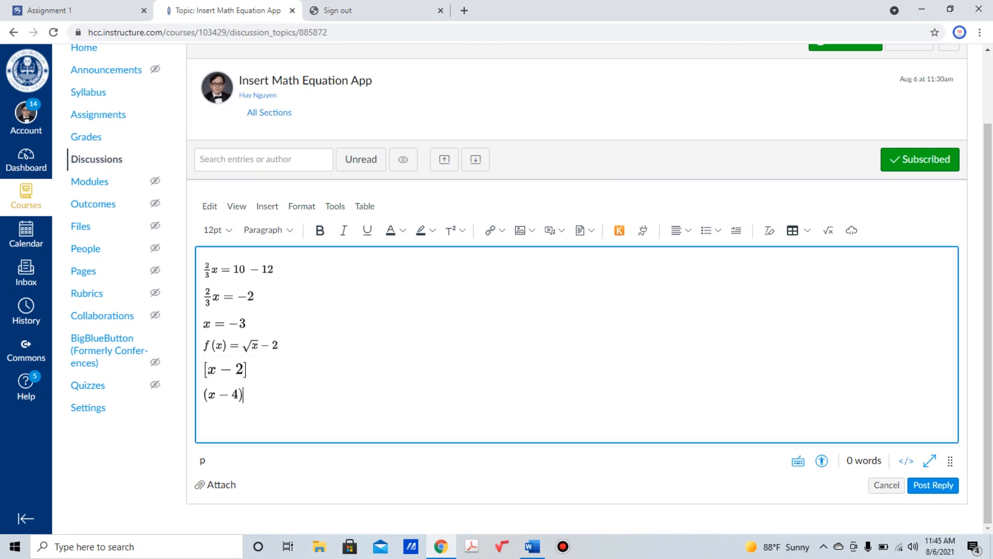
key(Return)
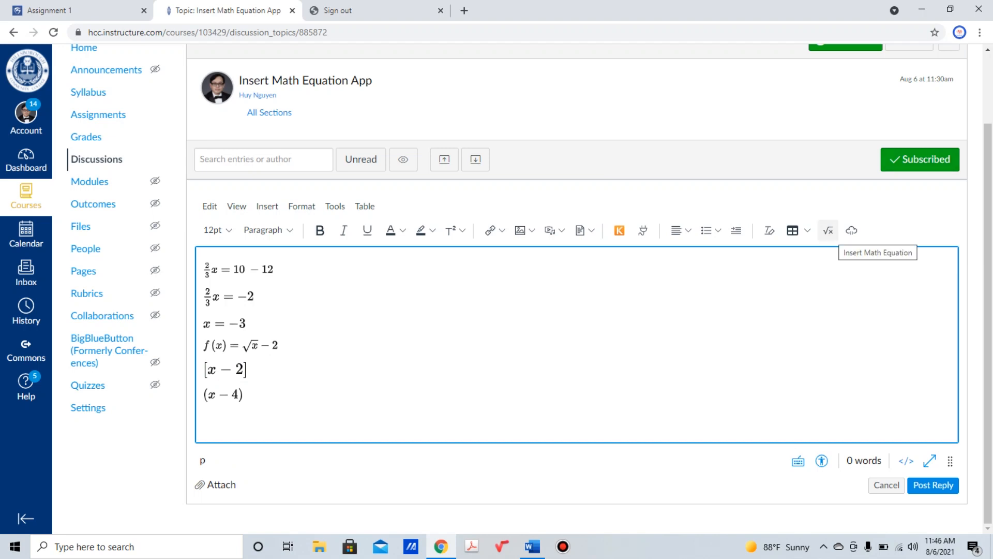
click(828, 230)
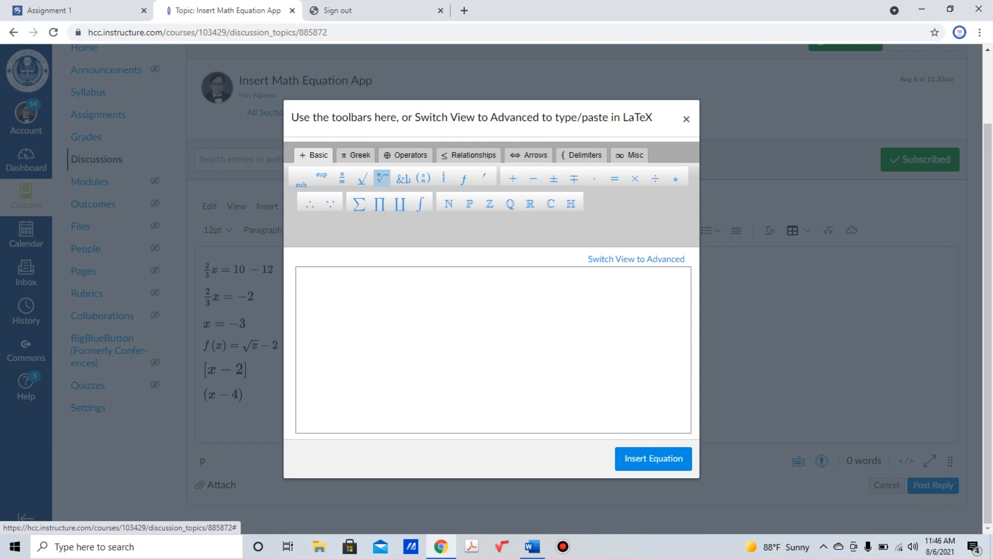
click(362, 178)
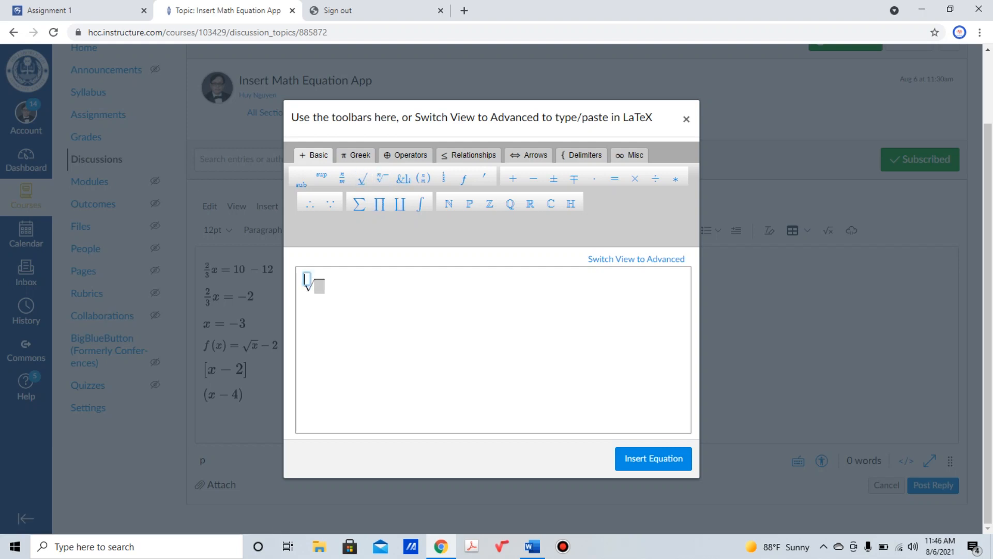
text(3)
click(320, 285)
text(x)
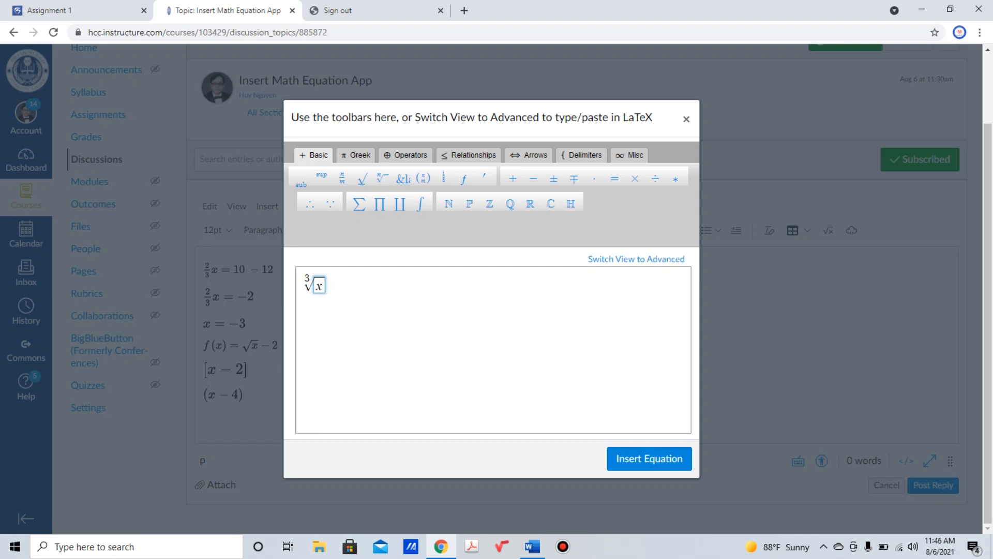
click(649, 459)
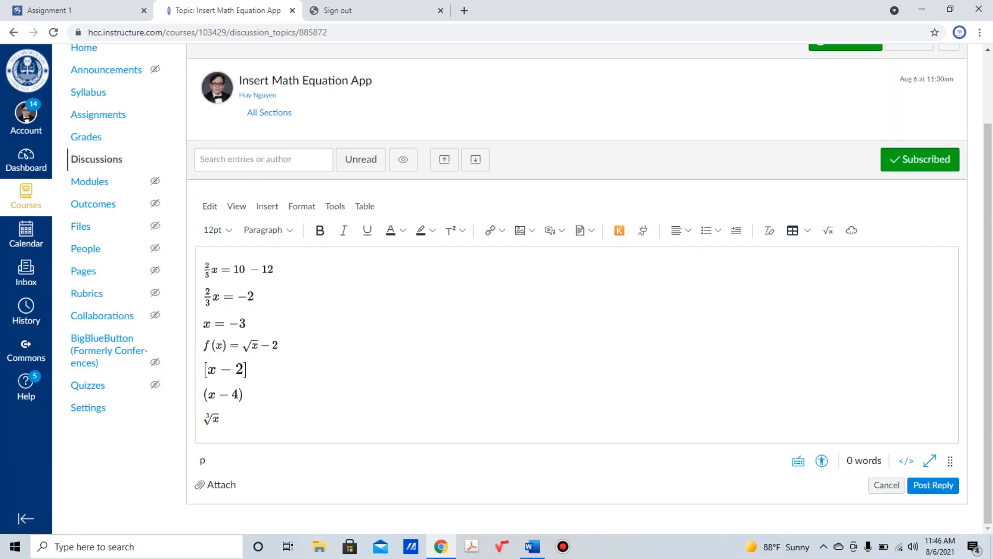
click(244, 395)
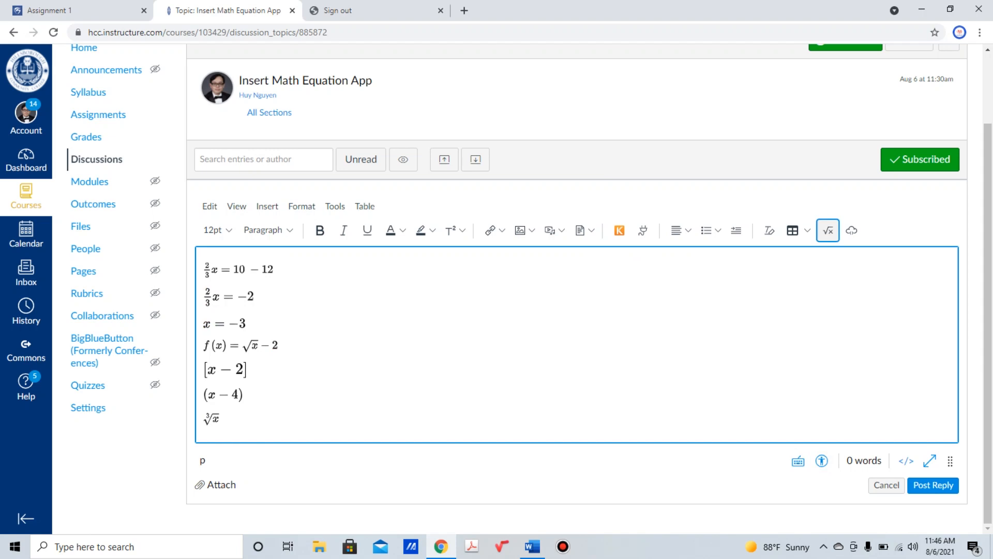
Insert the expression x² − 4 on the same line as (x − 4), spaced to its right, using a superscript 2
click(828, 230)
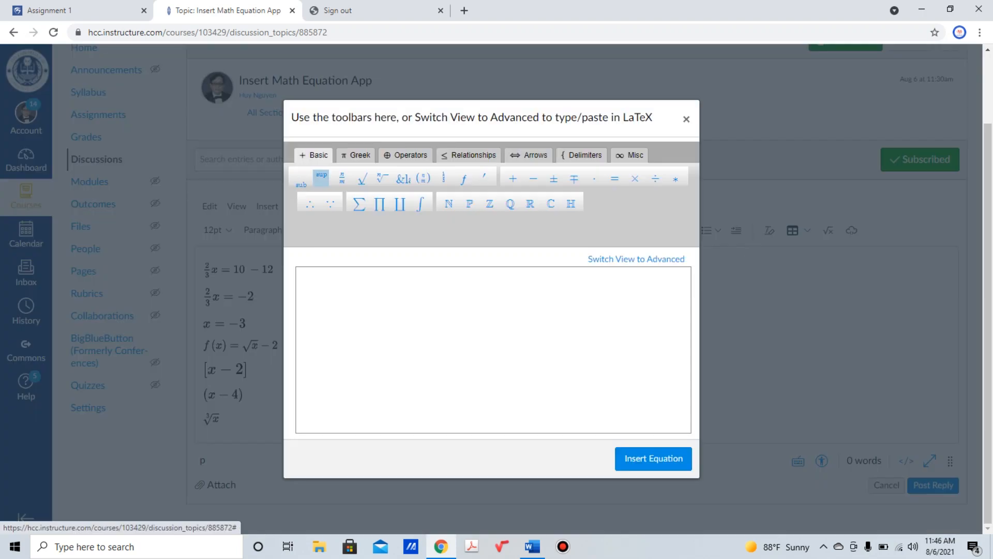
click(305, 281)
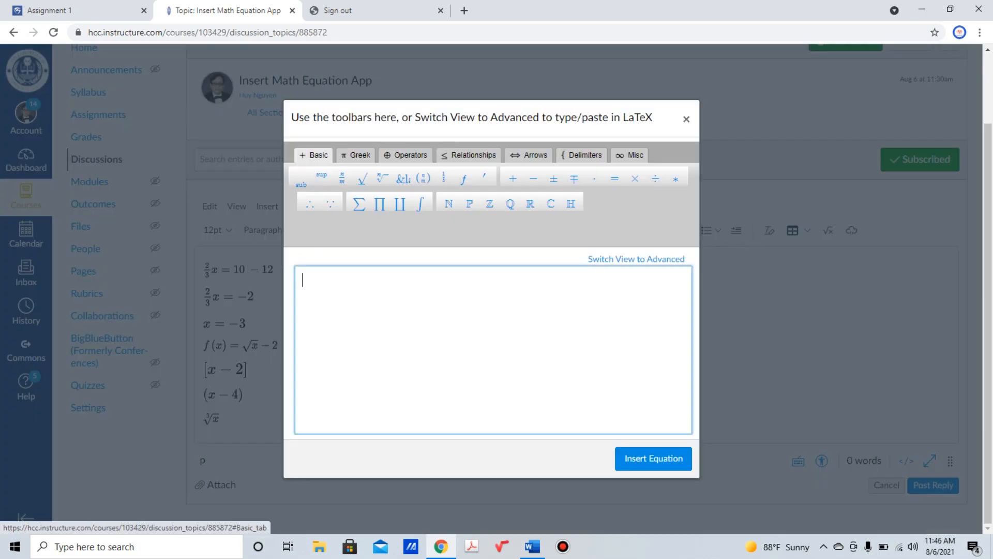
text(x)
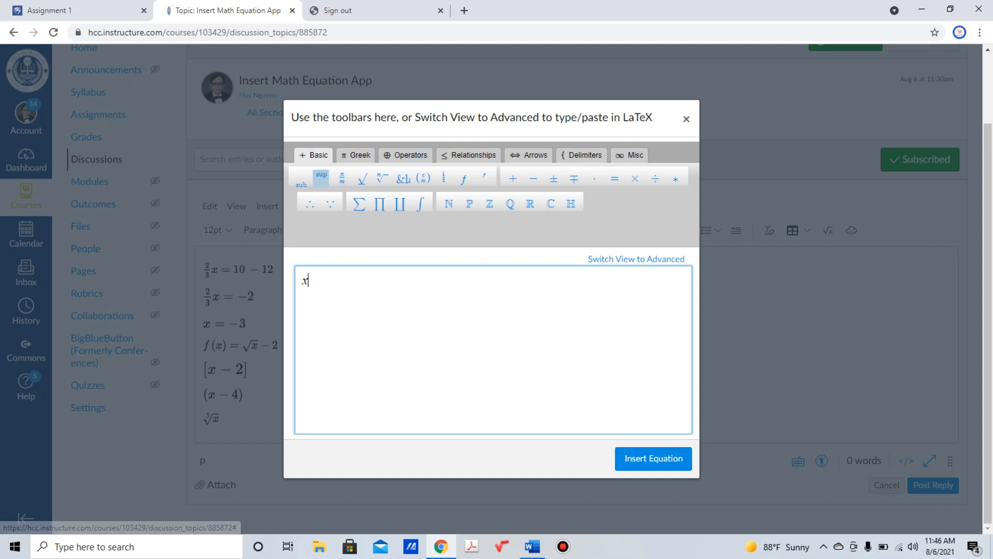
click(322, 177)
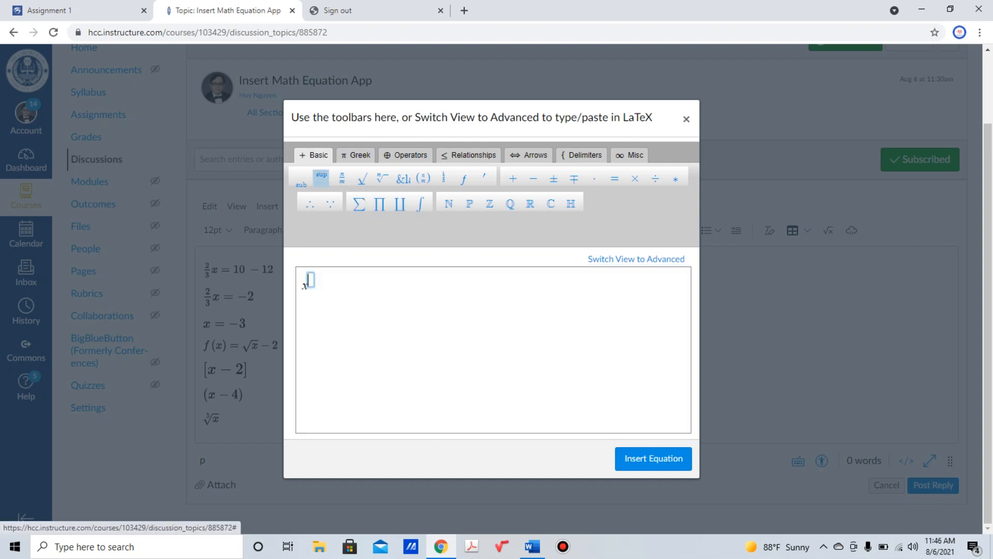
text(2)
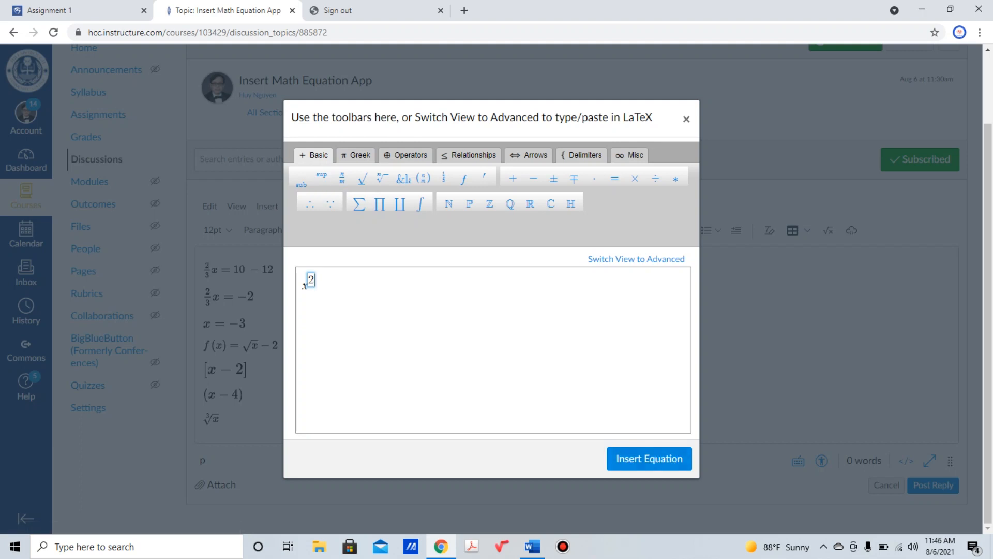
click(315, 284)
text(-)
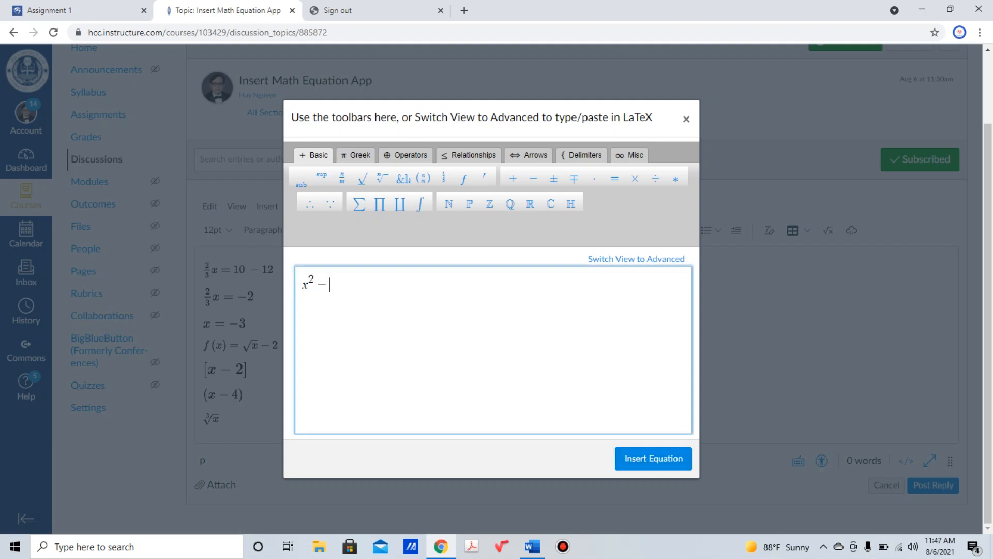
text(4)
click(641, 459)
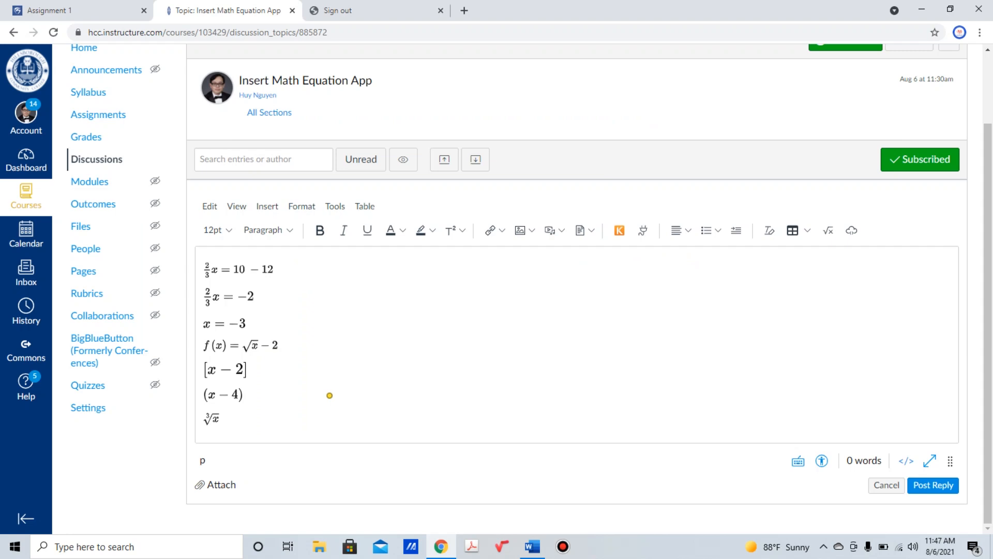
Try moving the x² − 4 equation up to the [x − 2] line and return it beside (x − 4)
click(332, 396)
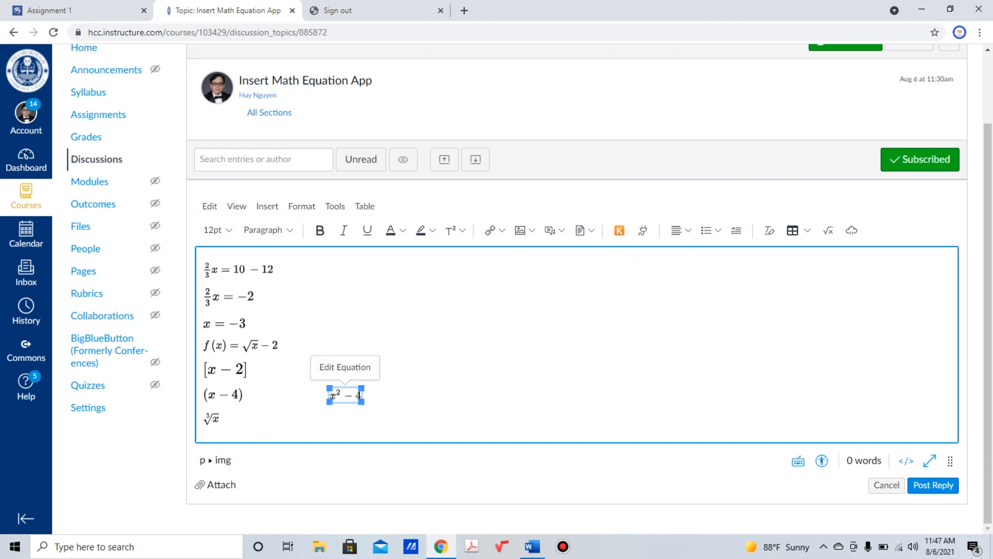
drag(346, 395, 400, 360)
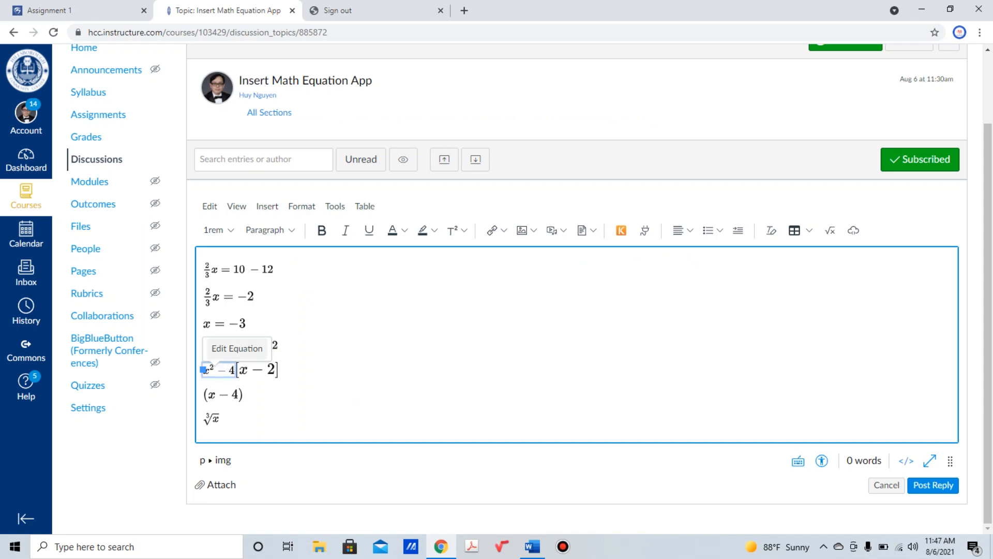
drag(235, 369, 330, 394)
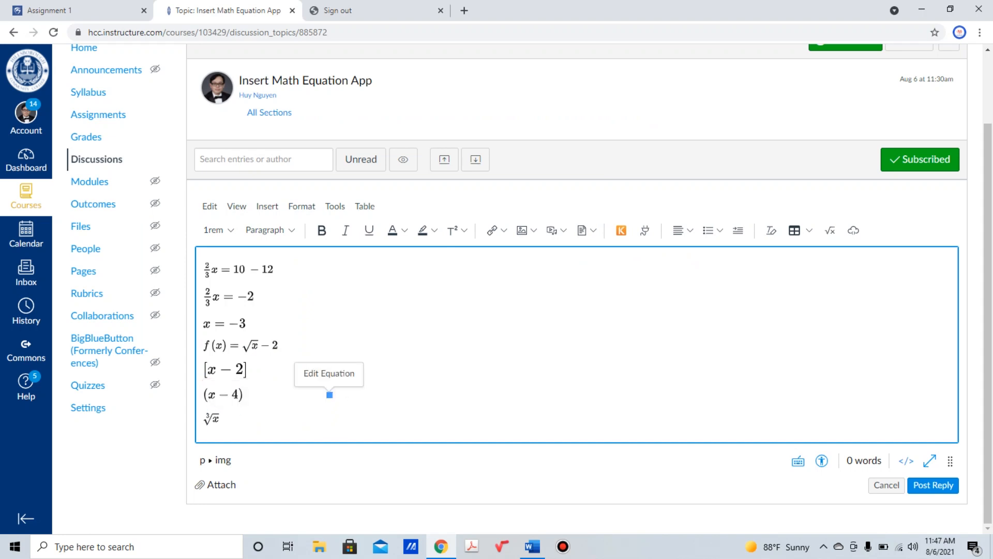
Start a new empty line below the cube root of x
click(221, 418)
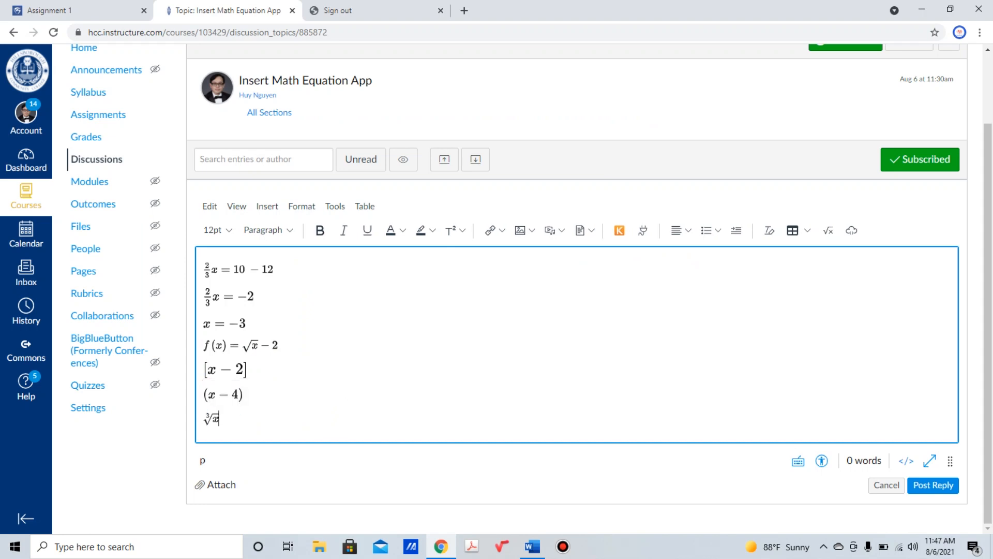
click(312, 394)
key(Down)
key(End)
key(Return)
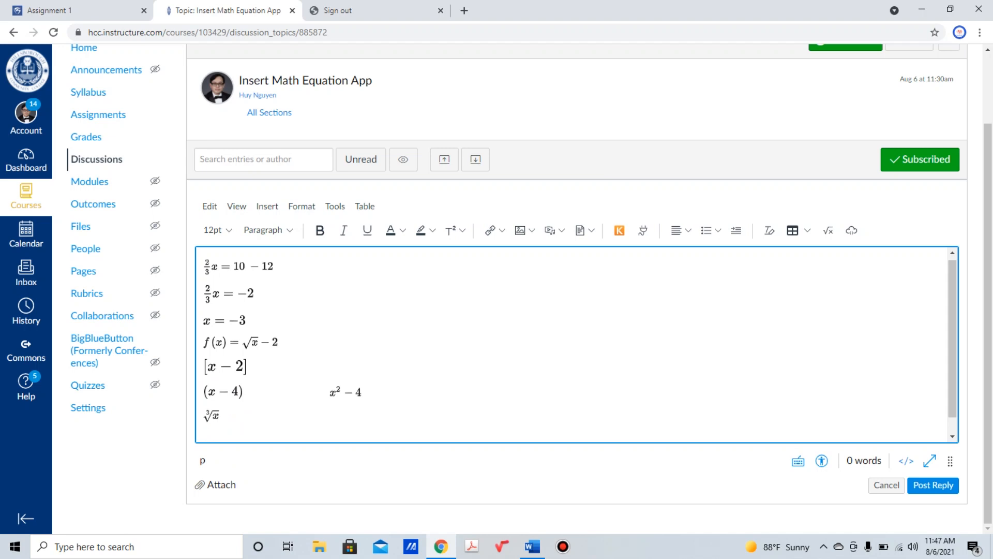
Insert x with subscript 2 on the same line as f(x) = √x − 2, spaced to its right
click(203, 342)
key(BackSpace)
click(234, 366)
click(280, 342)
click(828, 230)
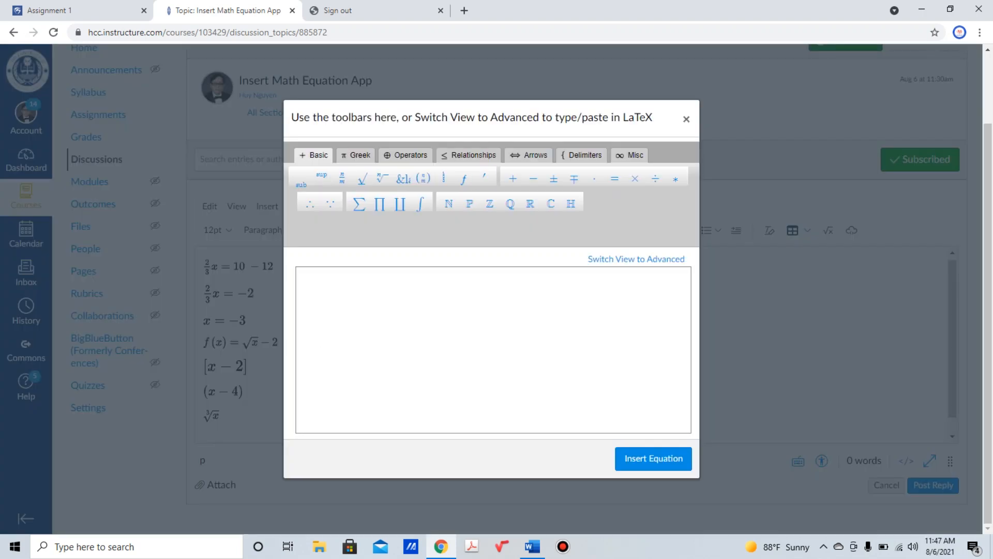
click(341, 305)
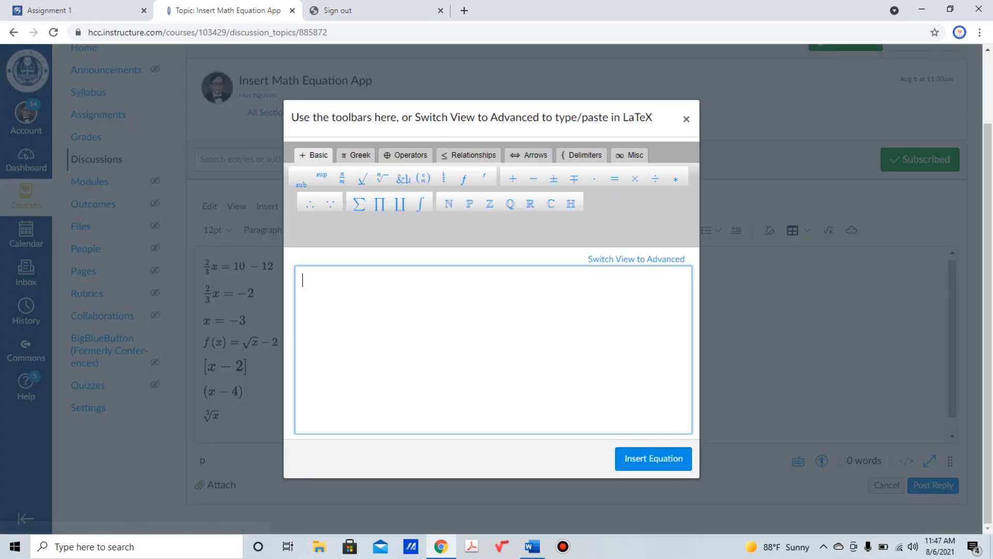
text(x)
click(301, 181)
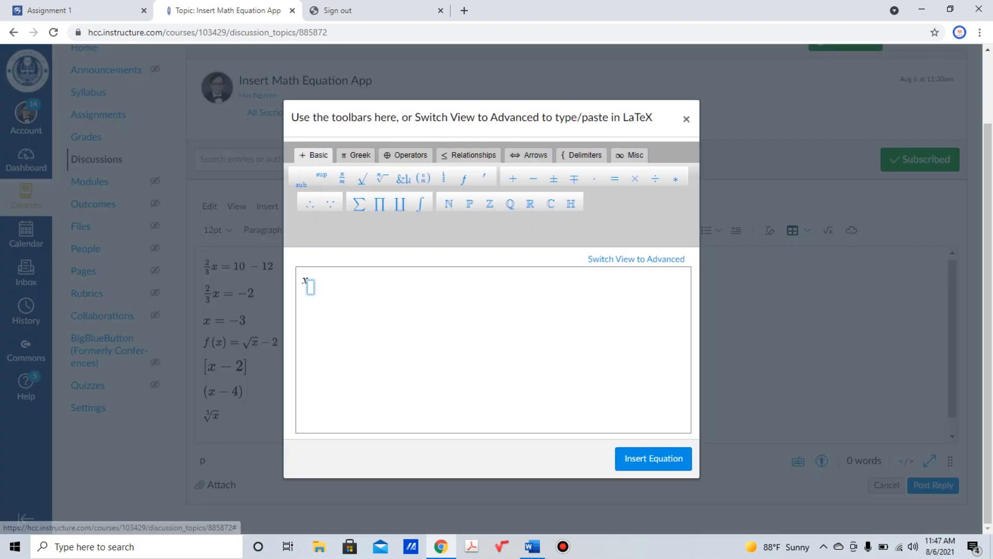
text(2)
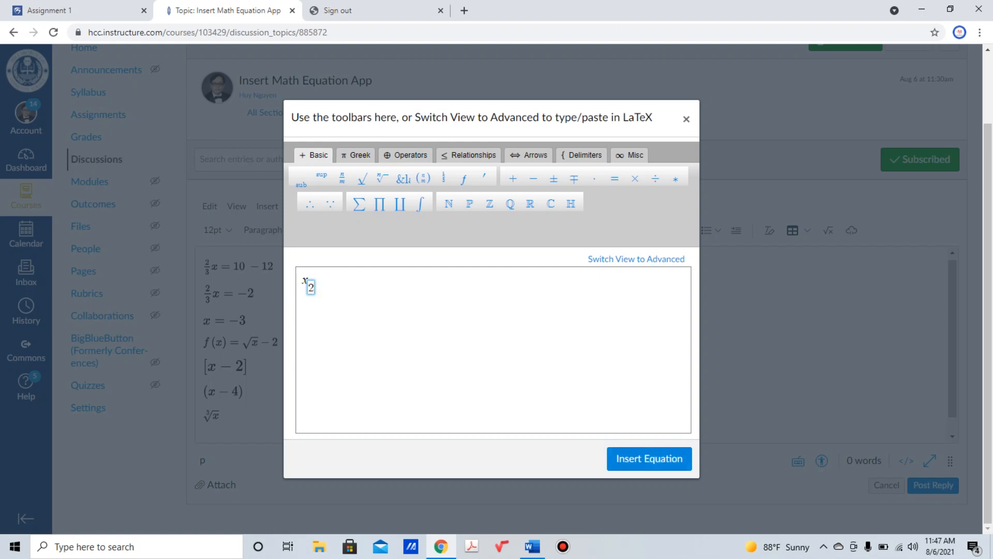
click(649, 459)
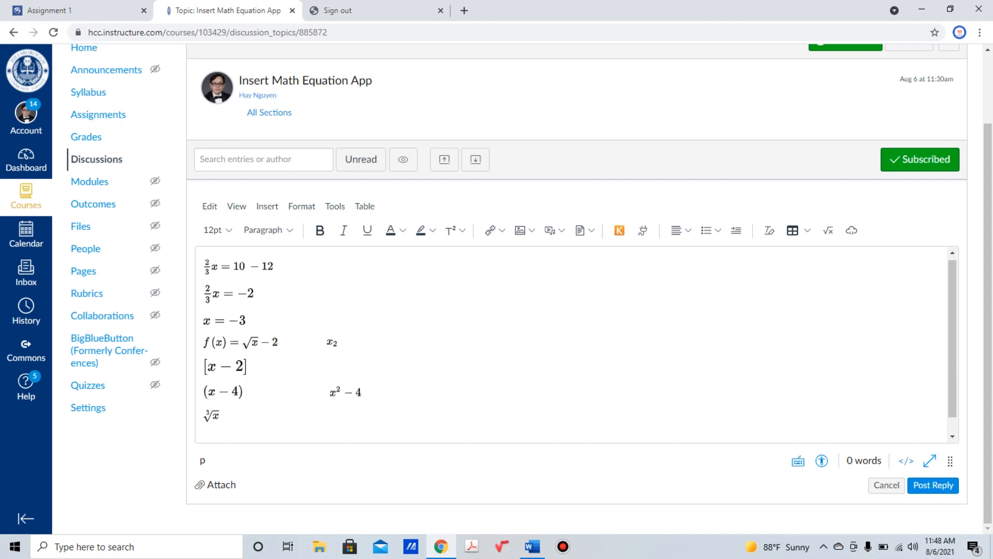
Review the delimiter, Greek and relationship symbols in the equation editor and close it with the equation left empty
click(828, 230)
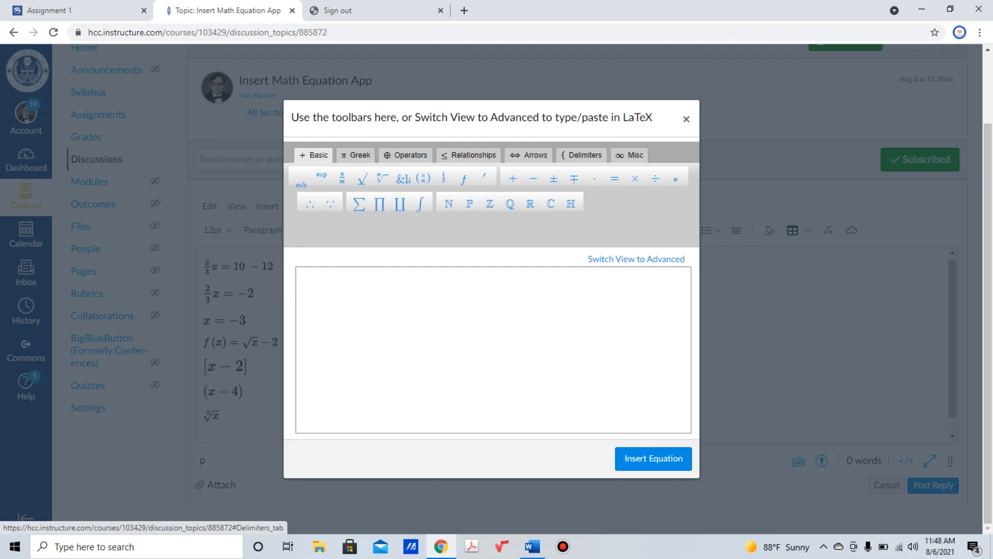
click(582, 155)
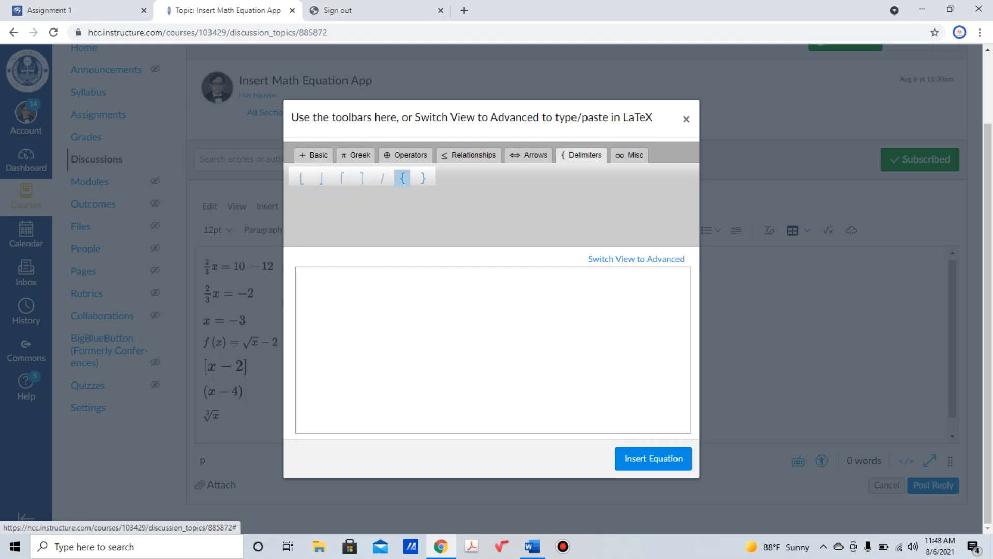
click(357, 155)
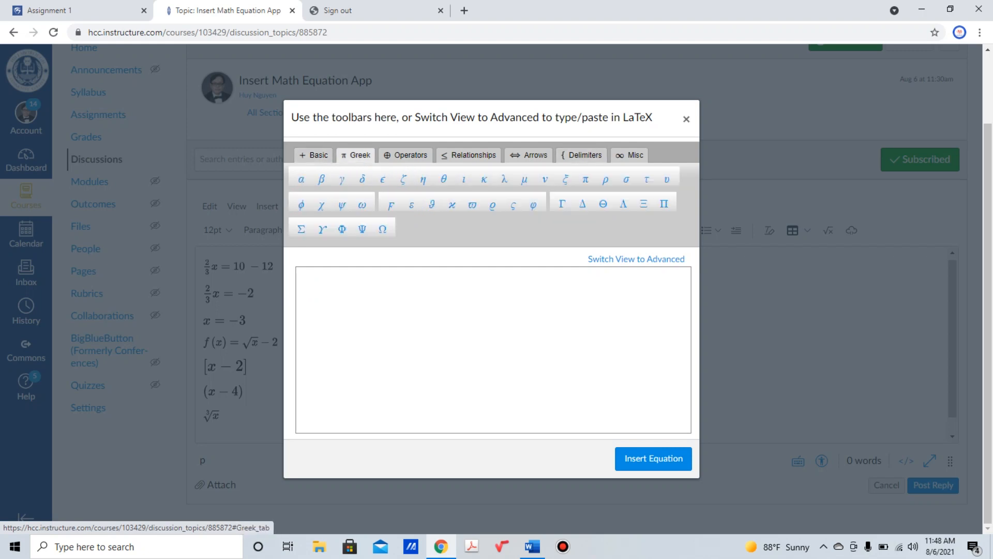
click(468, 155)
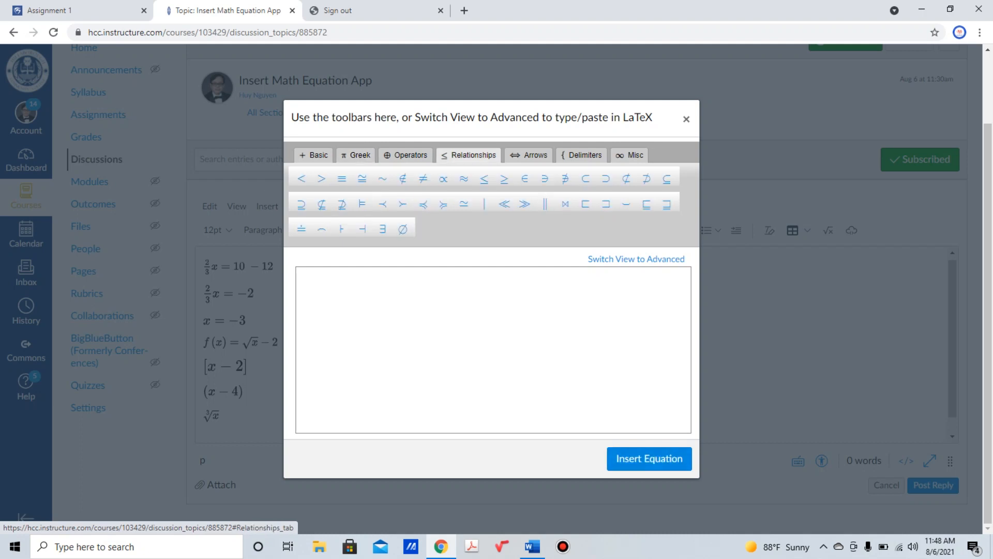
click(654, 459)
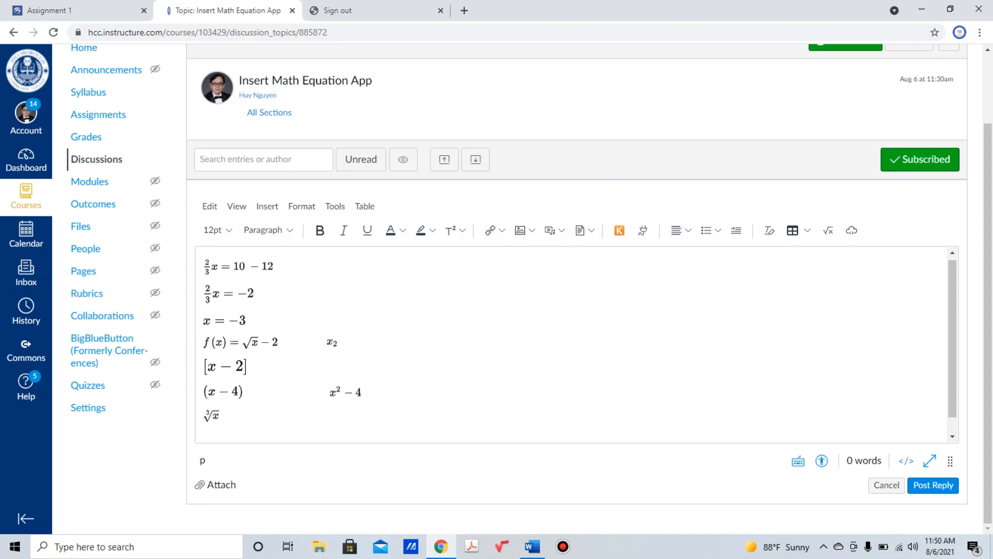
scroll(572, 345, down, 1)
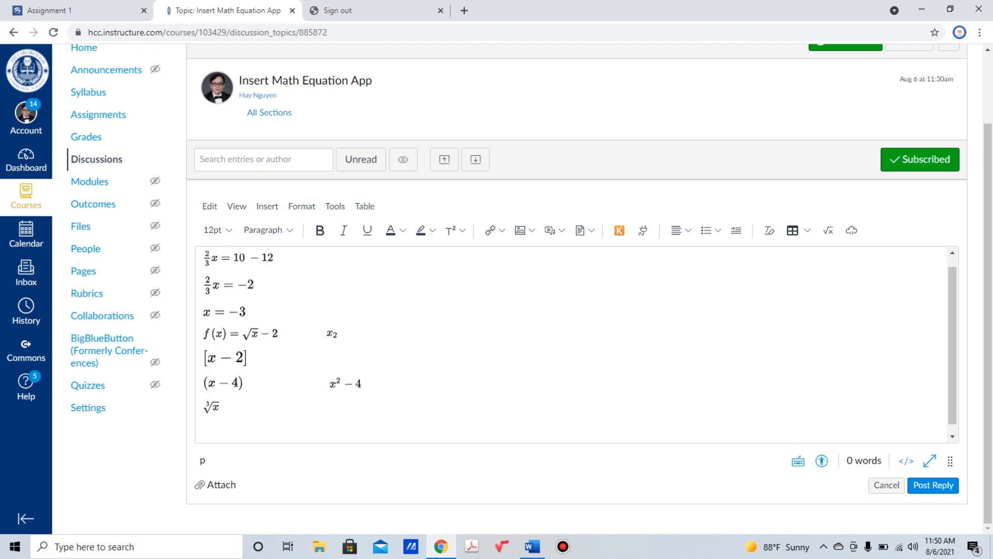
scroll(572, 345, up, 1)
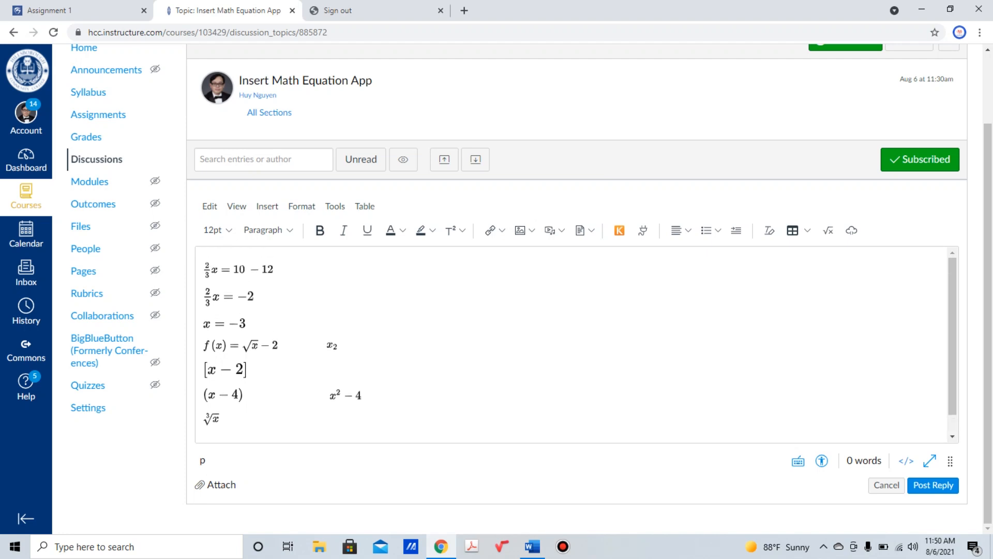